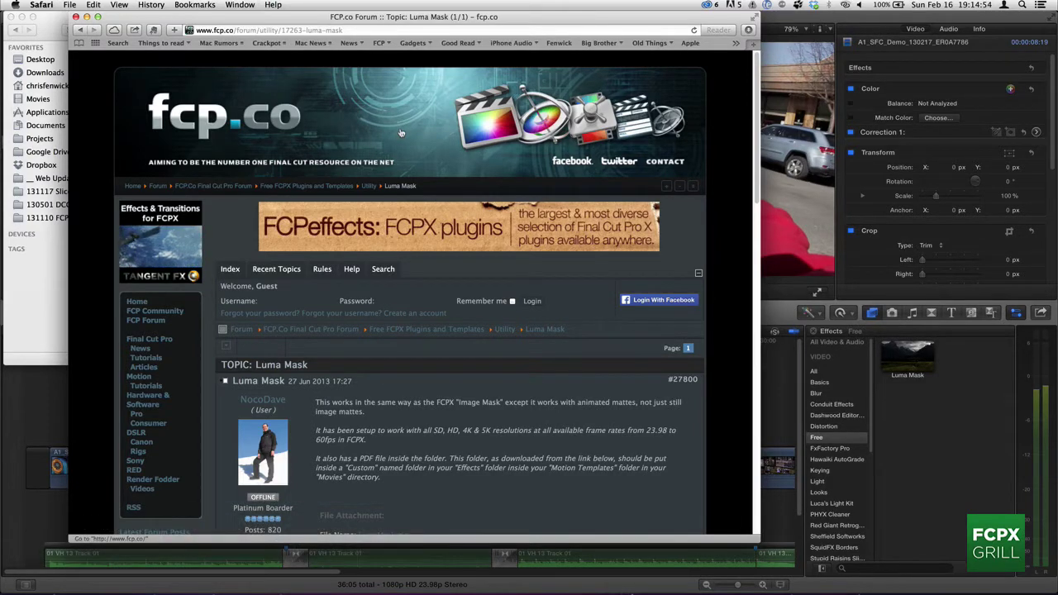
Read the fcp.co Luma Mask forum topic down to its first post, then bring Final Cut Pro forward.
{"action": "scroll", "coordinate": [397, 121], "scroll_direction": "down", "scroll_amount": 1}
{"action": "scroll", "coordinate": [397, 121], "scroll_direction": "down", "scroll_amount": 5}
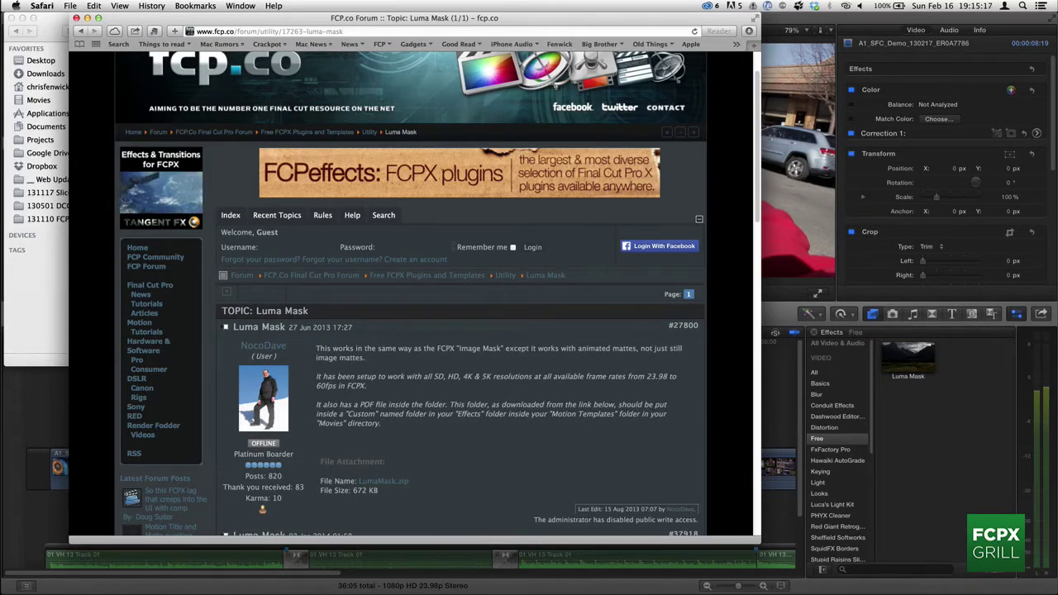
{"action": "key", "text": "super+Tab"}
{"action": "key", "text": "super+Tab"}
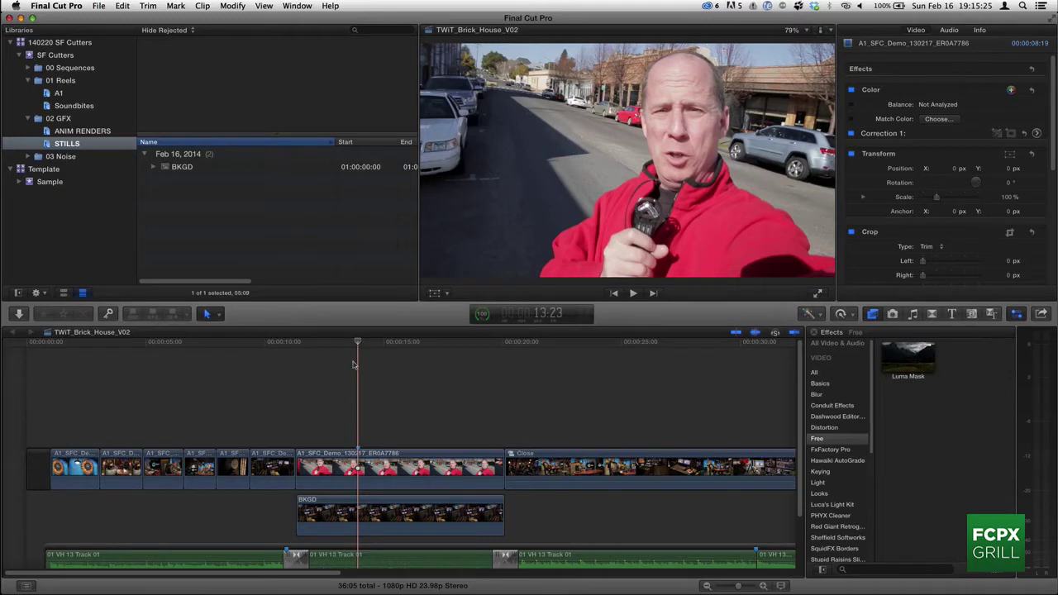
Disable the A1_SFC_Demo_130217_ER0A7786 clip to reveal the blurred BKGD still, then re-enable it.
{"action": "left_click", "coordinate": [356, 471]}
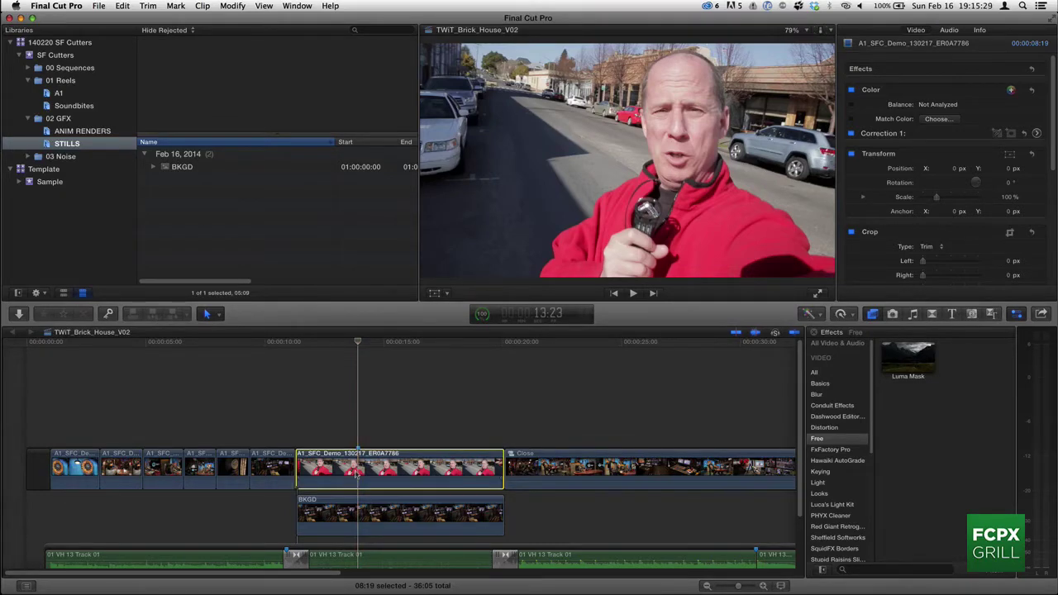
{"action": "key", "text": "v"}
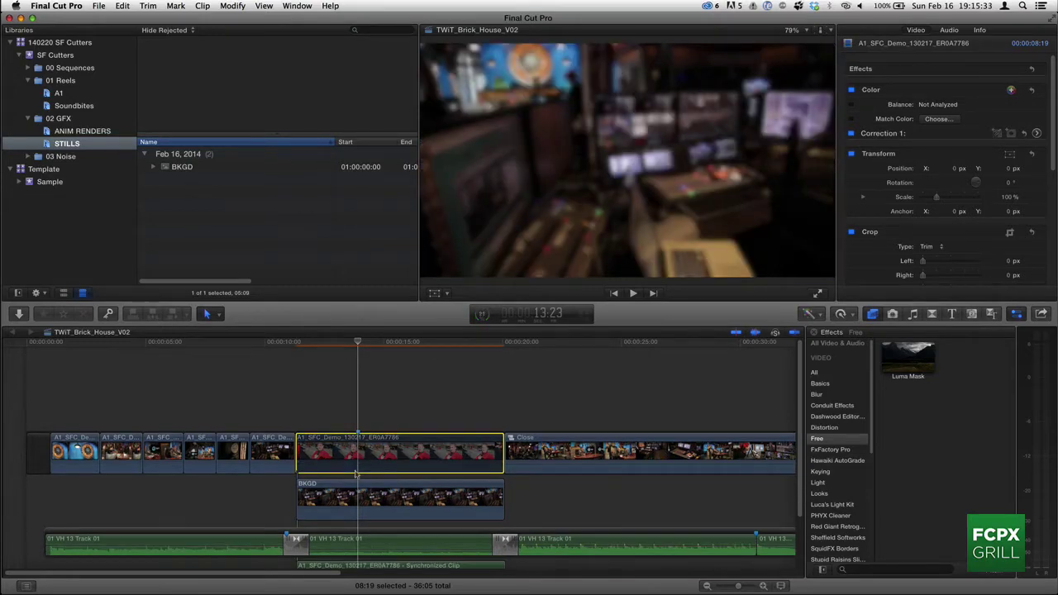
{"action": "key", "text": "v"}
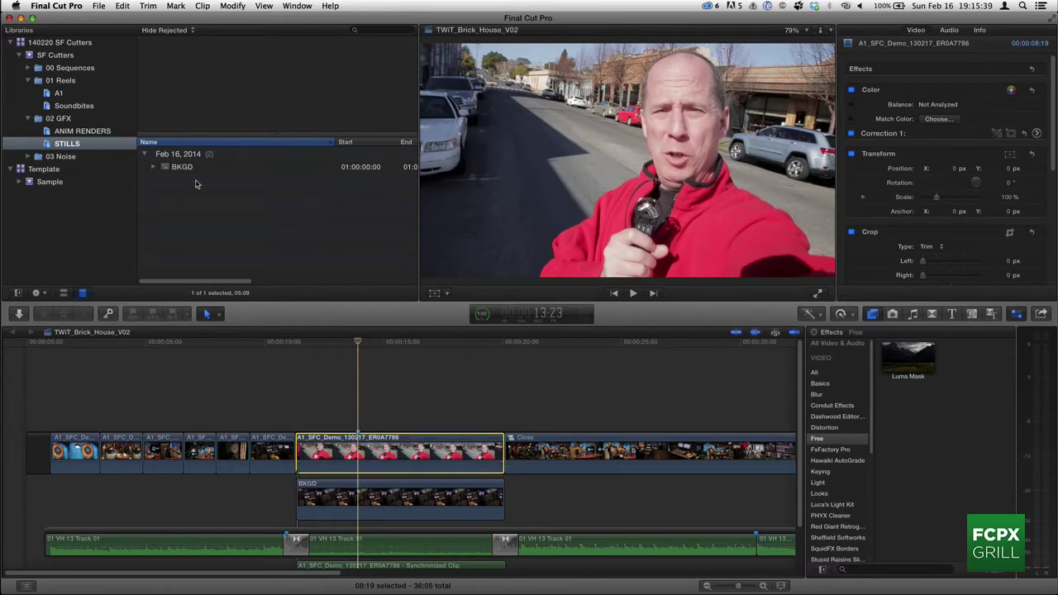
Preview Luma Mask.jpg in Finder and import it into the STILLS event beside BKGD.
{"action": "key", "text": "super+Tab"}
{"action": "key", "text": "super+Tab"}
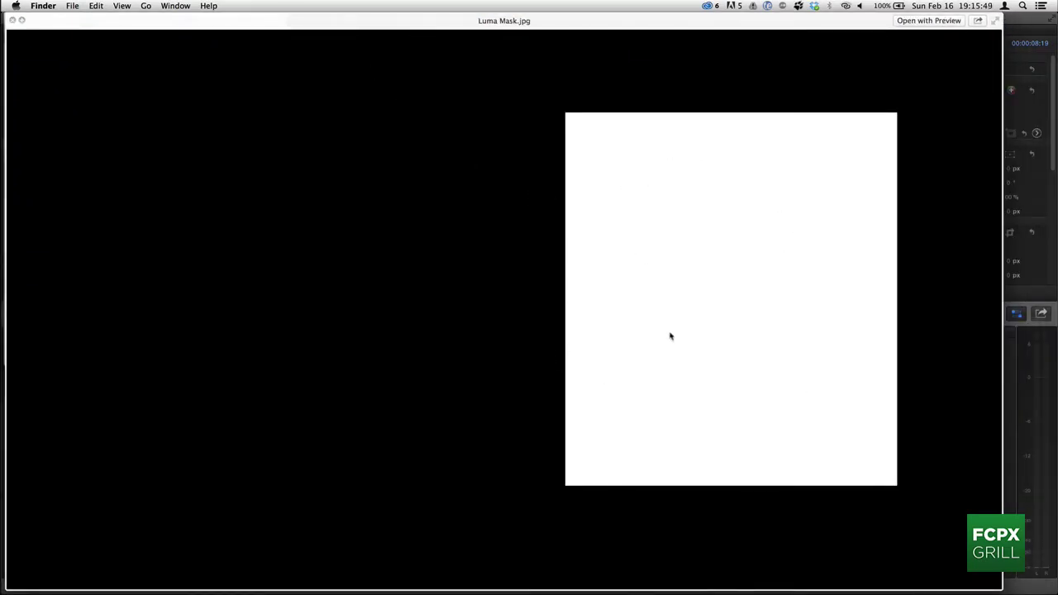
{"action": "key", "text": "space"}
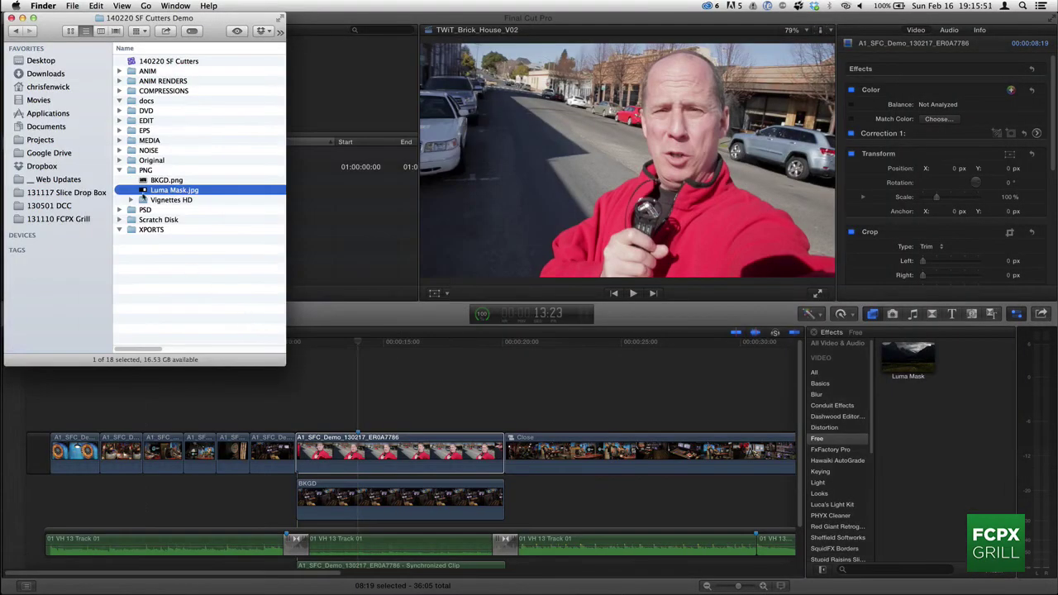
{"action": "left_click_drag", "start_coordinate": [145, 192], "coordinate": [88, 146]}
{"action": "key", "text": "super+Tab"}
{"action": "key", "text": "super+Tab"}
{"action": "key", "text": "super+shift+Tab"}
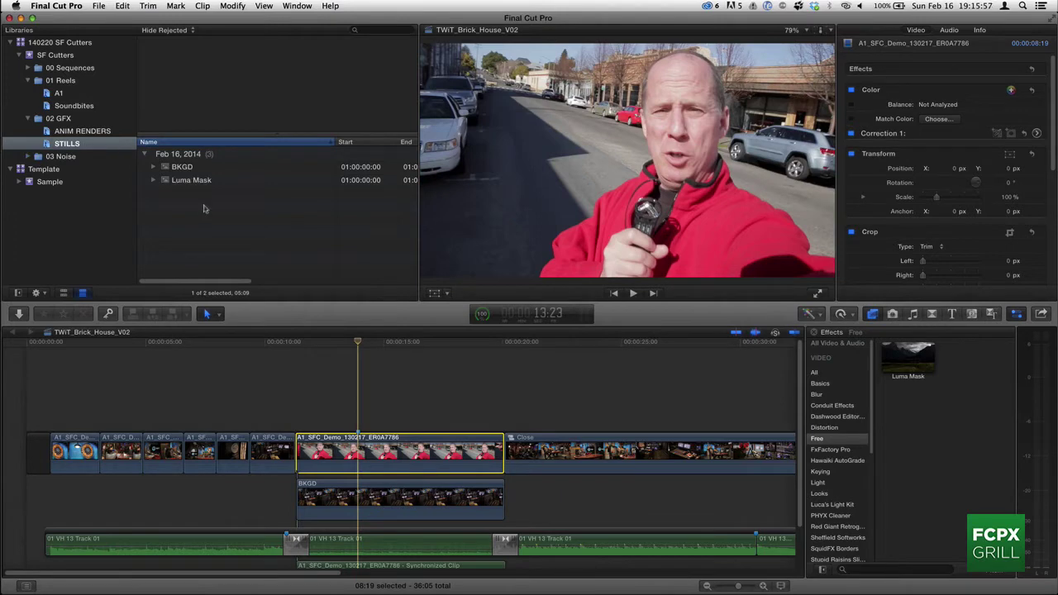
{"action": "left_click", "coordinate": [165, 182]}
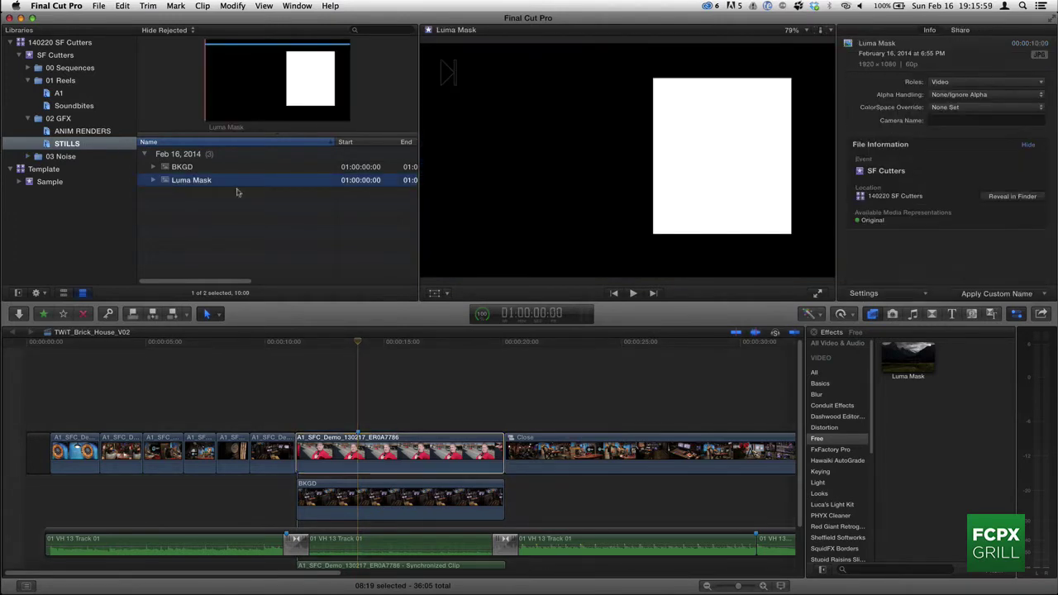
{"action": "left_click", "coordinate": [372, 450]}
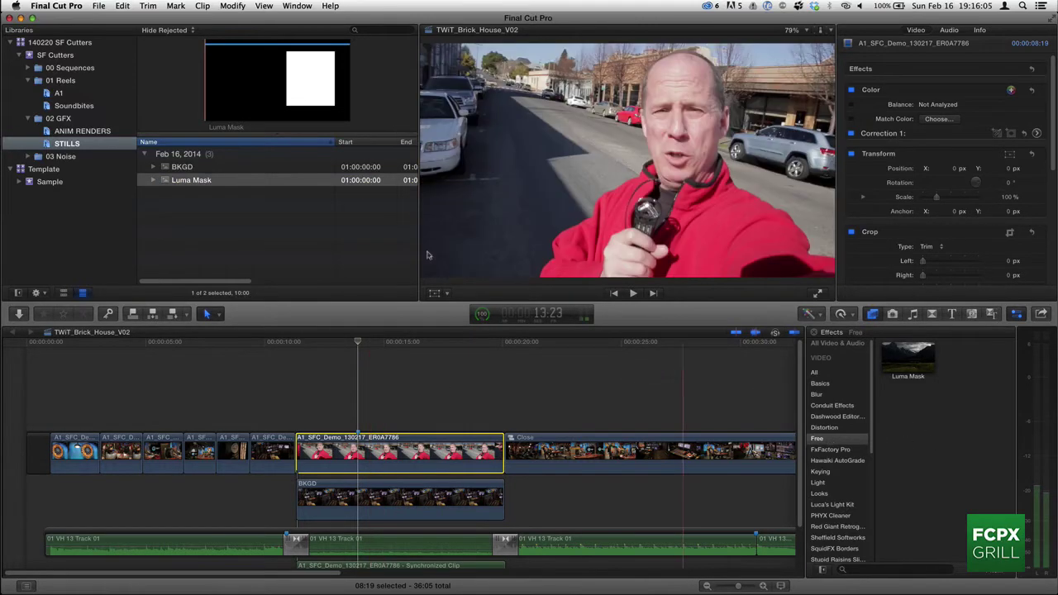
In a new Finder window, open Movies › Motion Templates › Effects and expand Free to show Luma Mask.
{"action": "key", "text": "super+Tab"}
{"action": "key", "text": "super+Tab"}
{"action": "key", "text": "super+shift+Tab"}
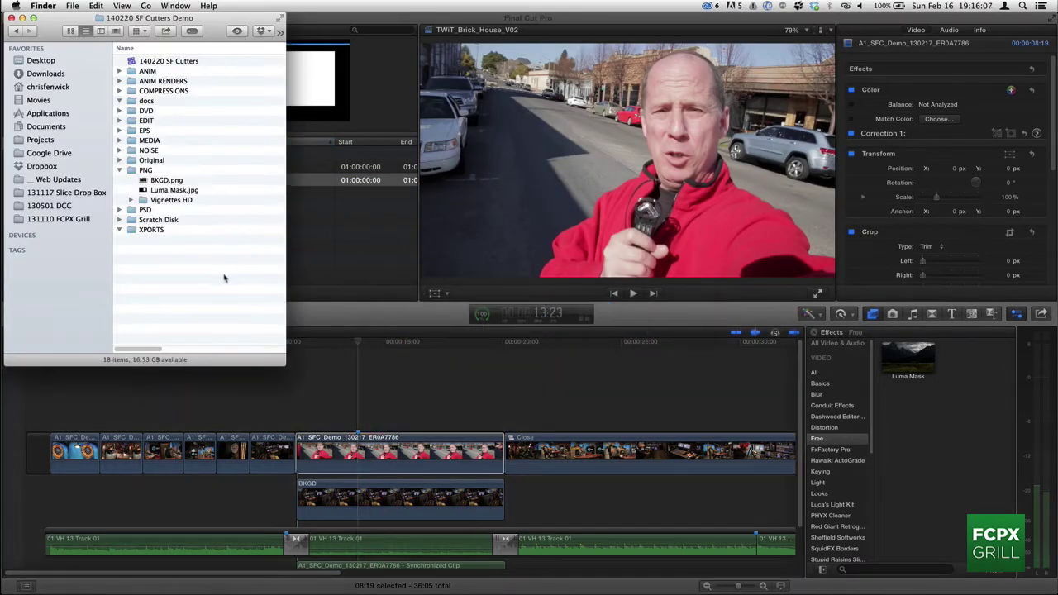
{"action": "key", "text": "super+n"}
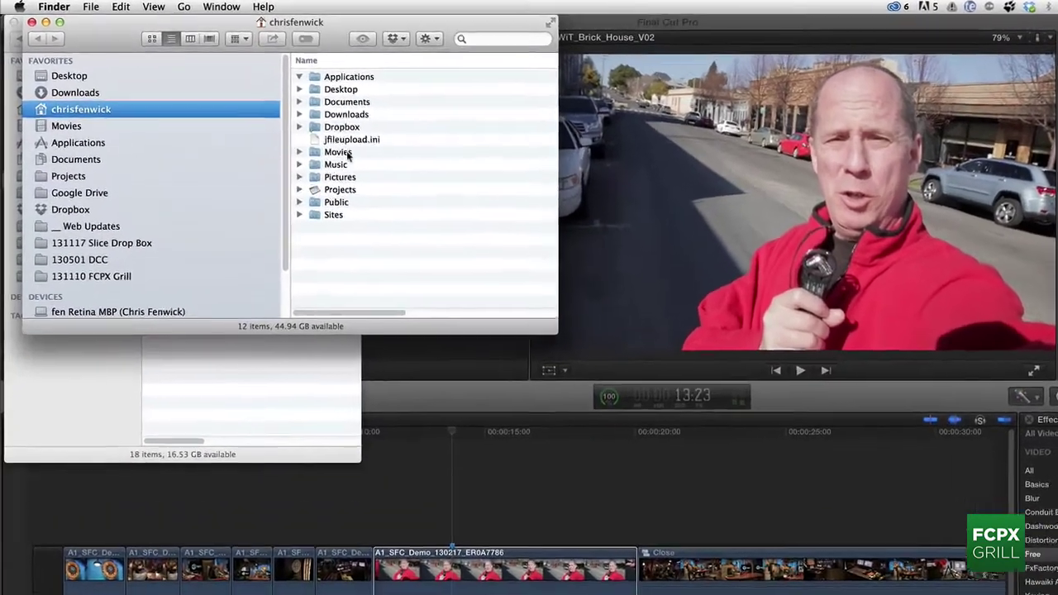
{"action": "double_click", "coordinate": [348, 155]}
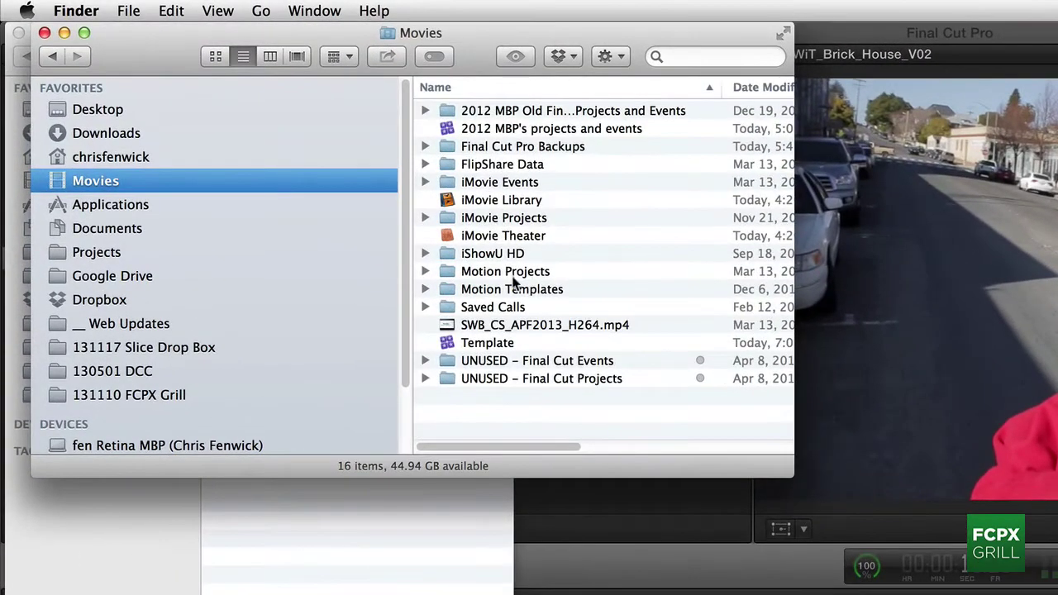
{"action": "double_click", "coordinate": [493, 290]}
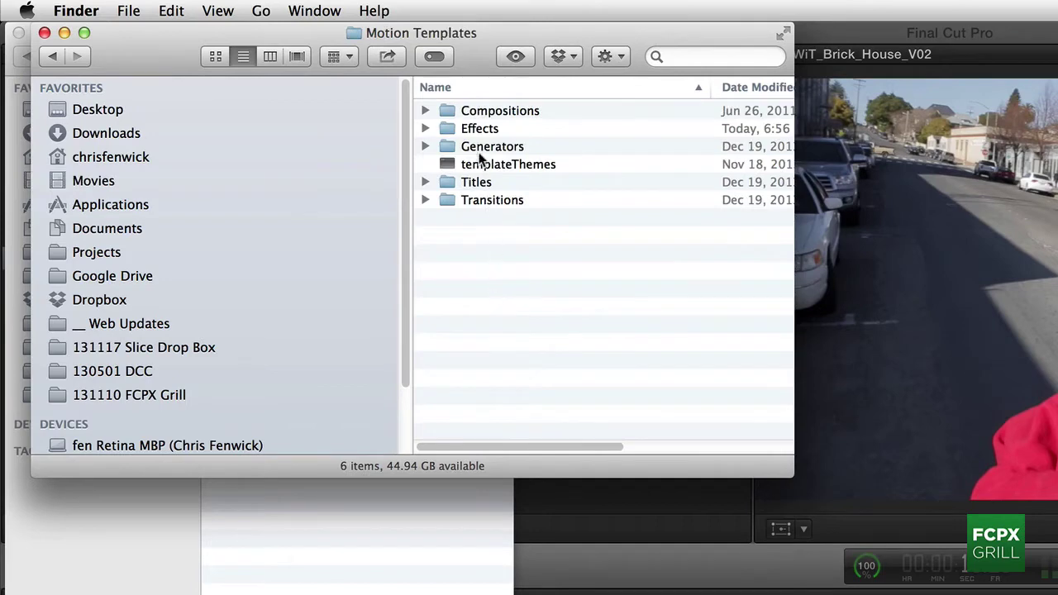
{"action": "double_click", "coordinate": [480, 129]}
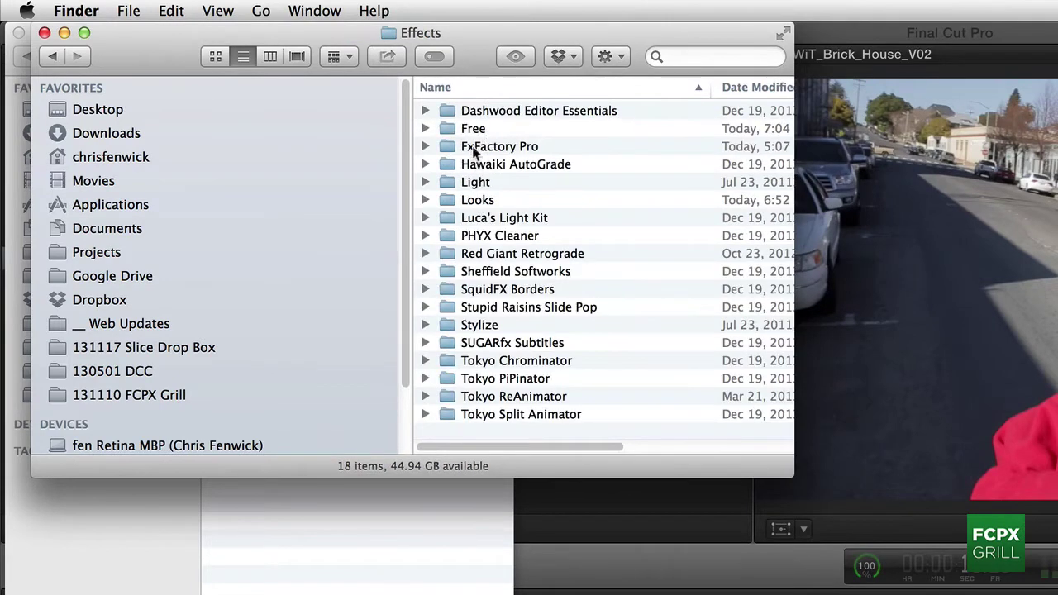
{"action": "left_click", "coordinate": [476, 129]}
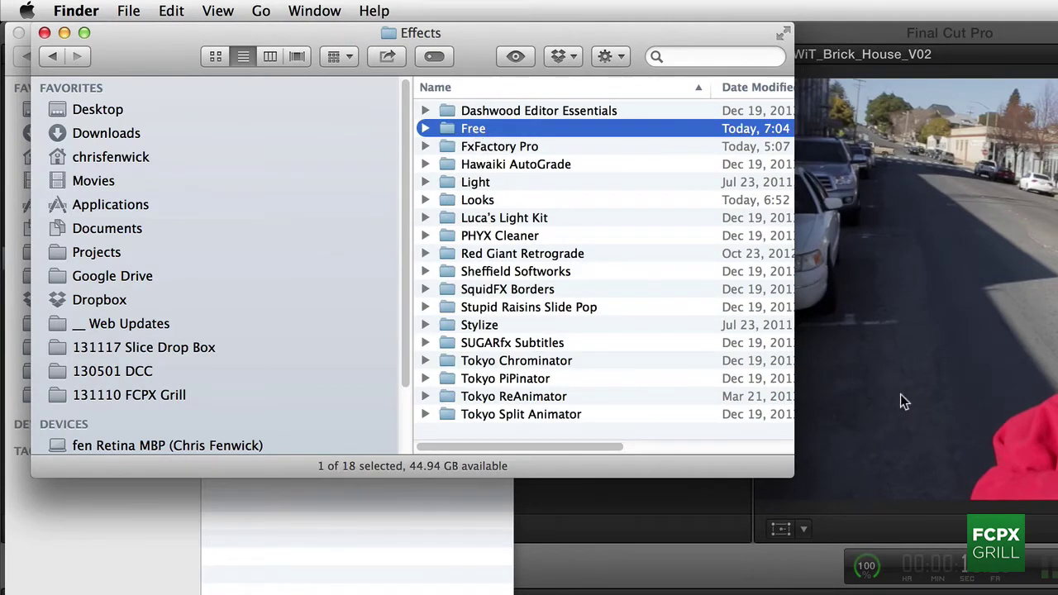
{"action": "left_click", "coordinate": [426, 129]}
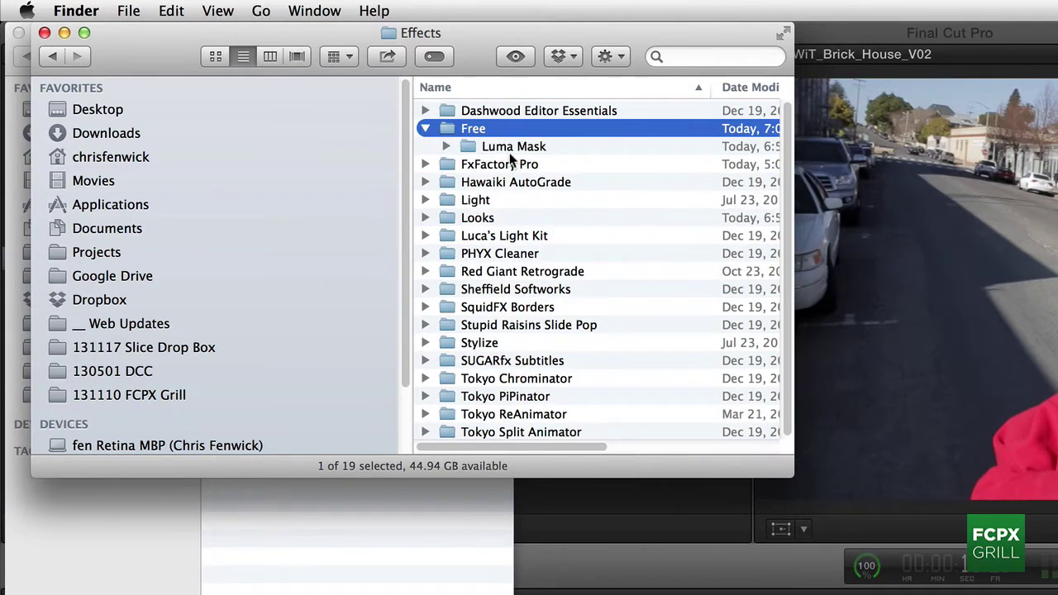
{"action": "key", "text": "super+Tab"}
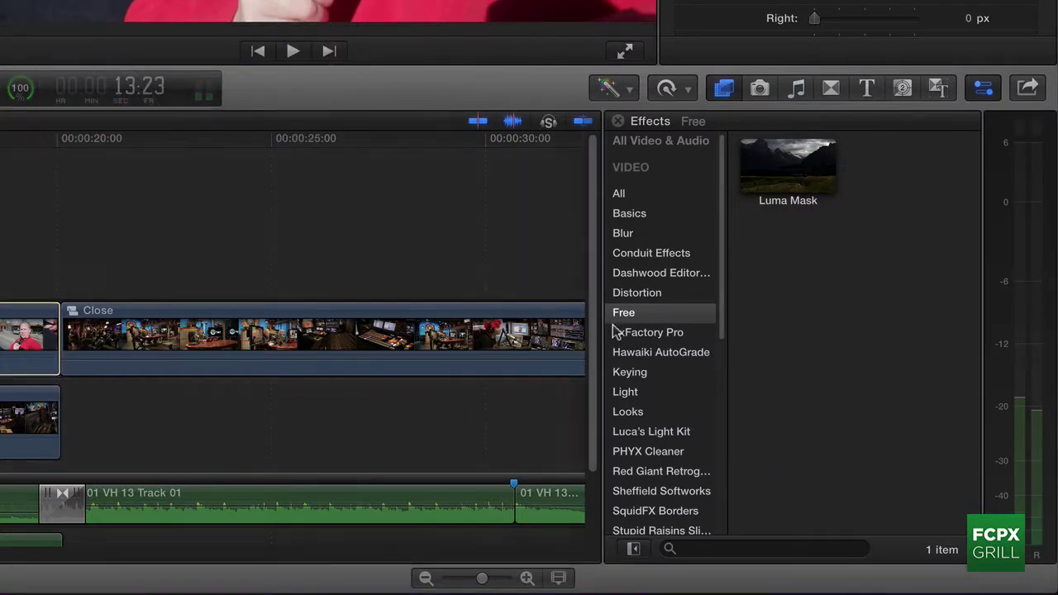
Apply the Luma Mask effect from the Free category to the ER0A7786 primary clip.
{"action": "left_click", "coordinate": [625, 314]}
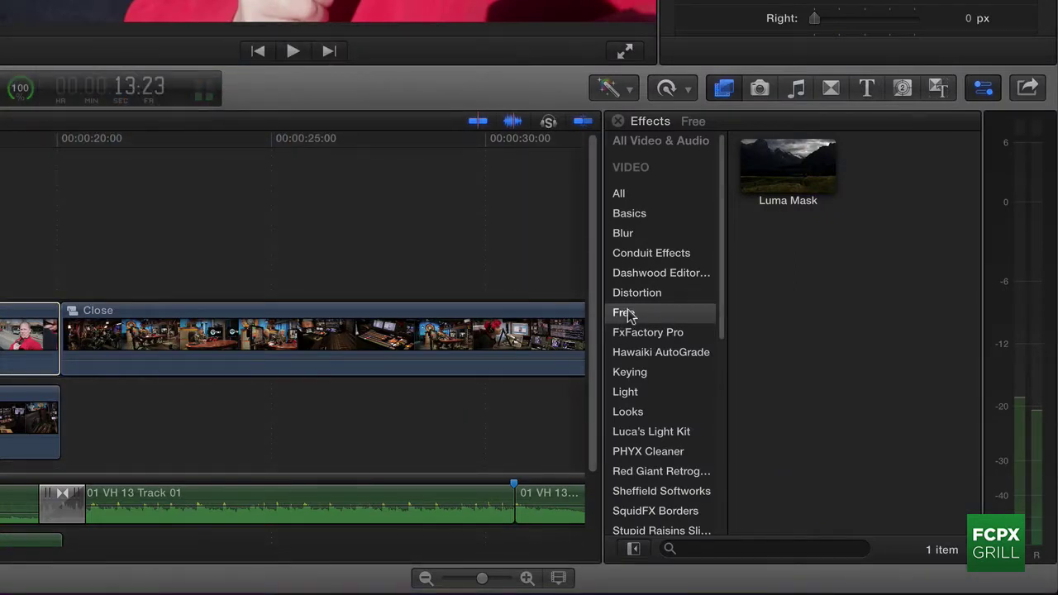
{"action": "left_click", "coordinate": [797, 182]}
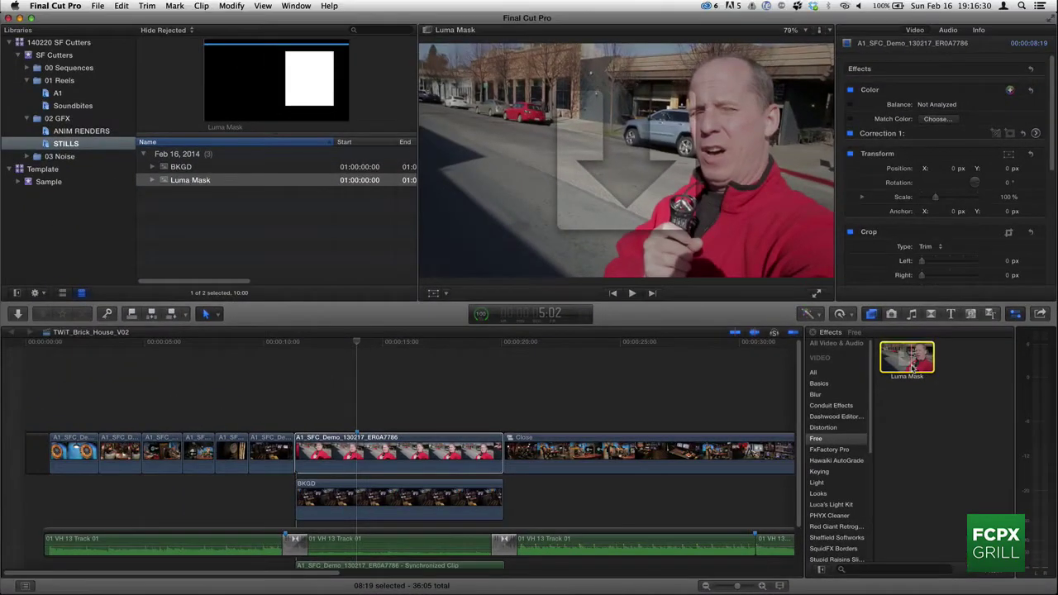
{"action": "left_click_drag", "start_coordinate": [913, 368], "coordinate": [442, 455]}
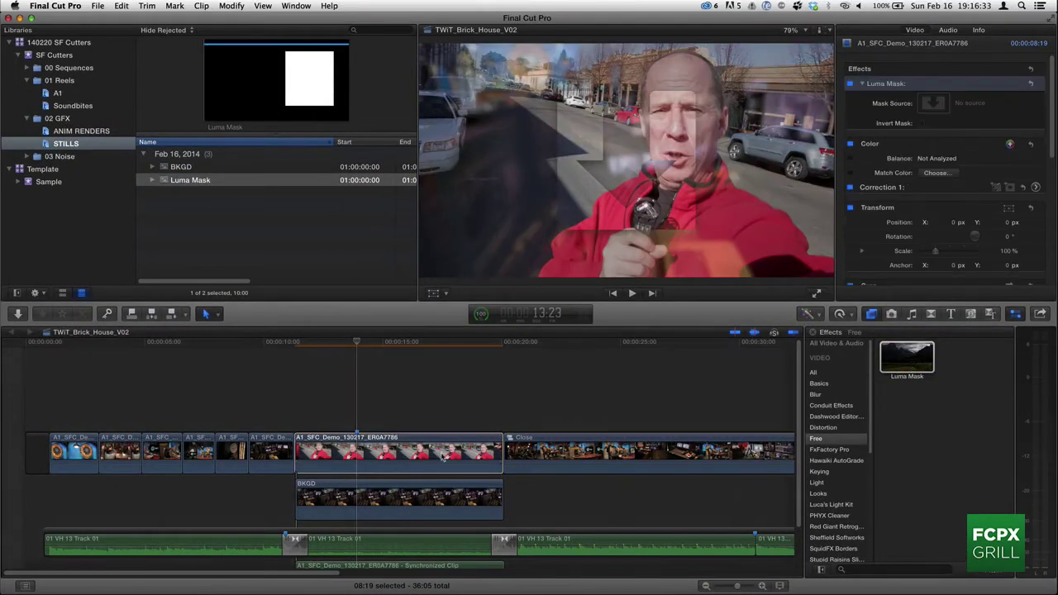
{"action": "left_click", "coordinate": [444, 457]}
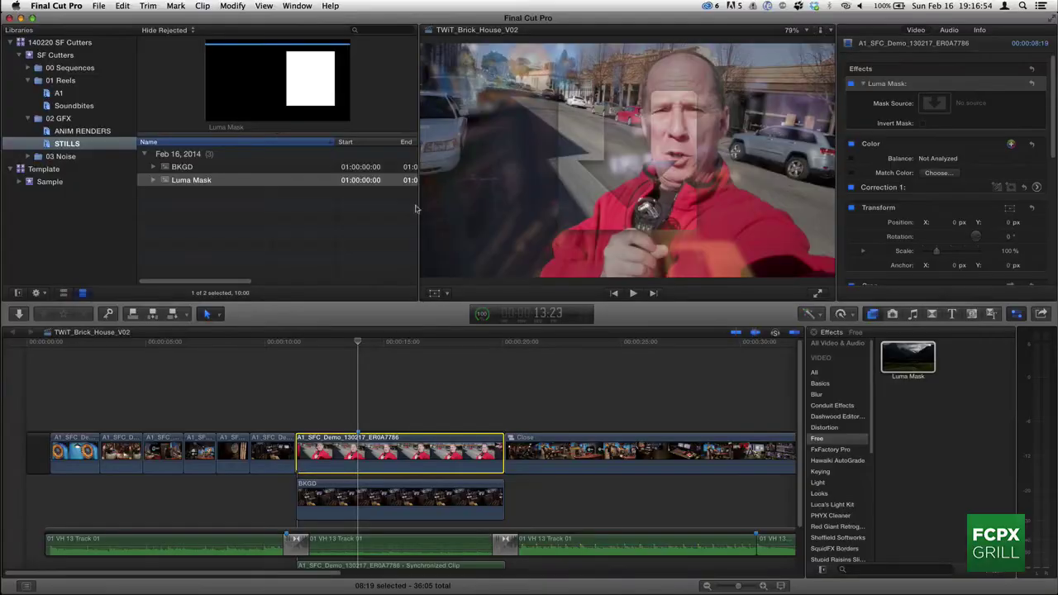
Drop the Luma Mask still into the Mask Source well and view the clip's effect settings.
{"action": "left_click_drag", "start_coordinate": [166, 183], "coordinate": [934, 107]}
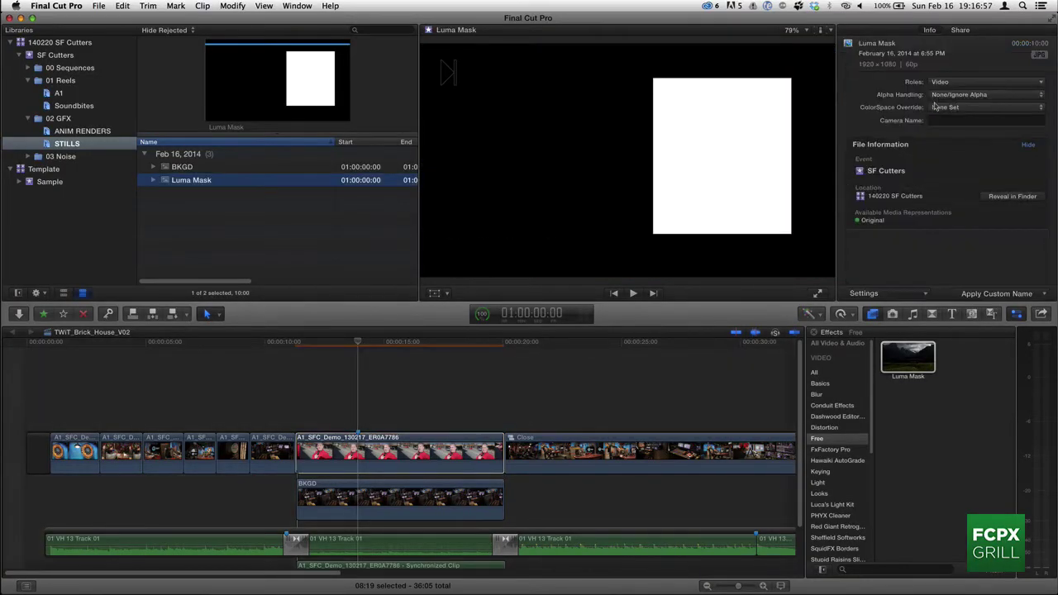
{"action": "left_click", "coordinate": [636, 362]}
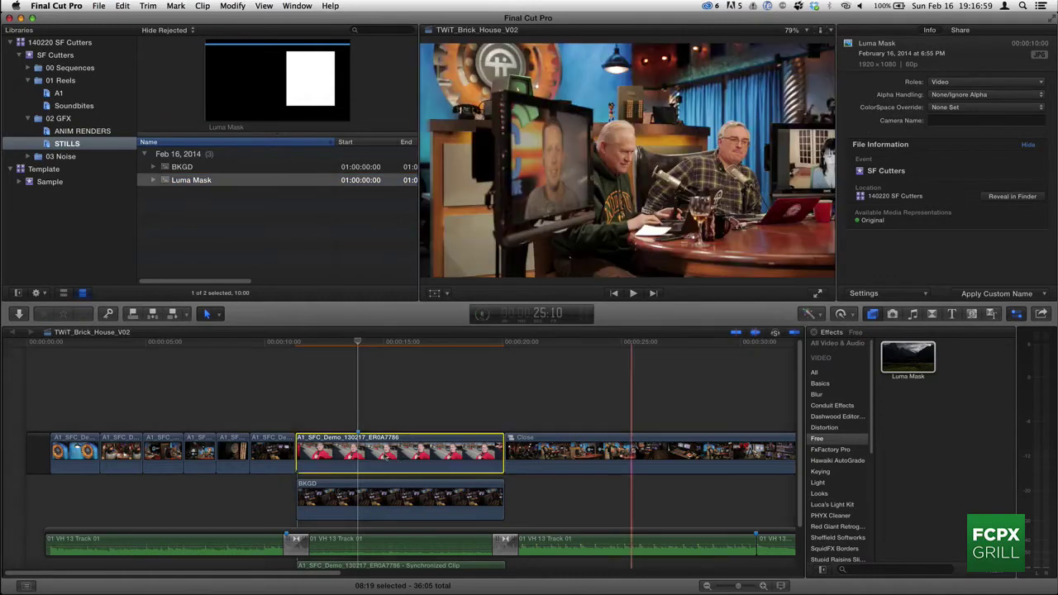
{"action": "left_click", "coordinate": [361, 453]}
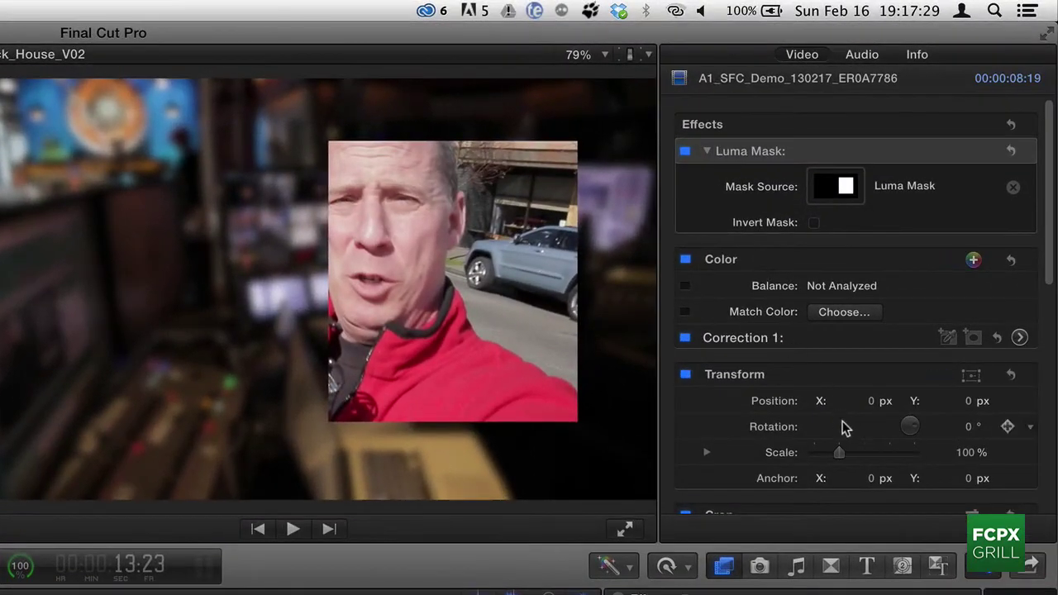
Trial-shrink the clip, restore Scale to 100%, and open the Luma Mask effect in Motion.
{"action": "left_click_drag", "start_coordinate": [839, 453], "coordinate": [832, 455]}
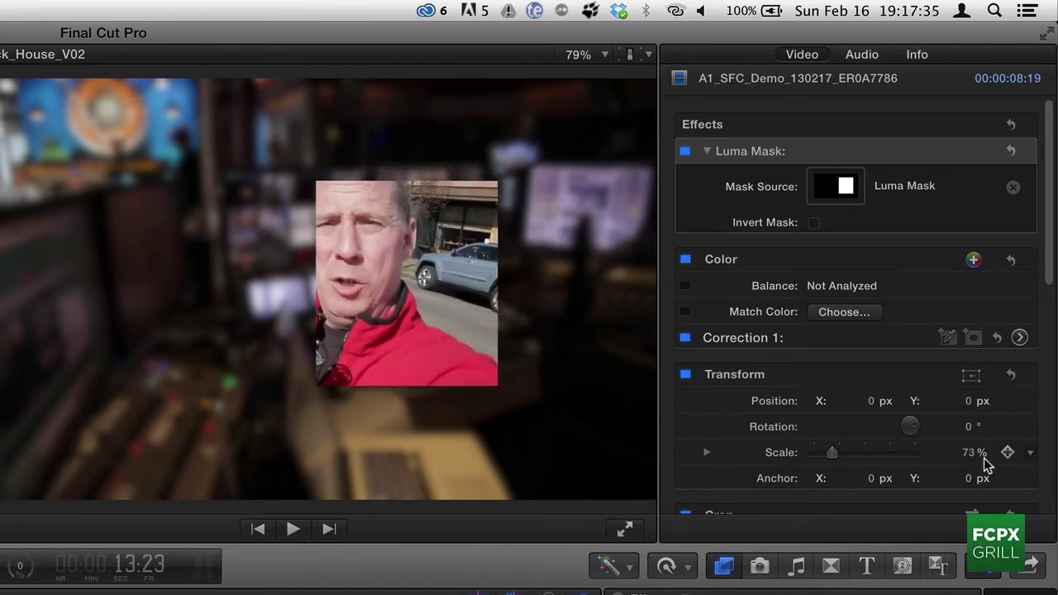
{"action": "key", "text": "super+z"}
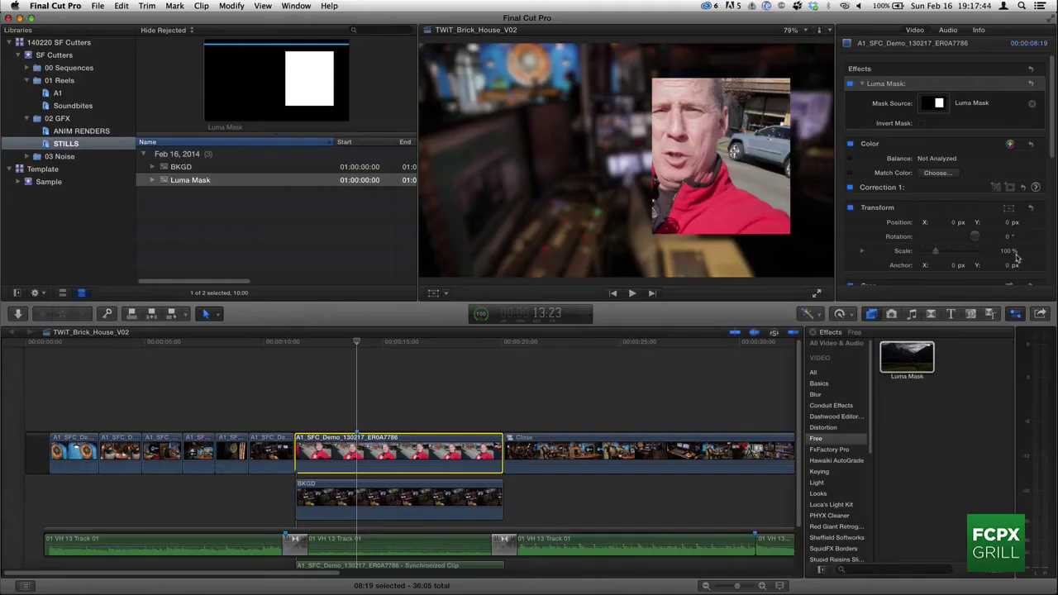
{"action": "left_click", "coordinate": [907, 361]}
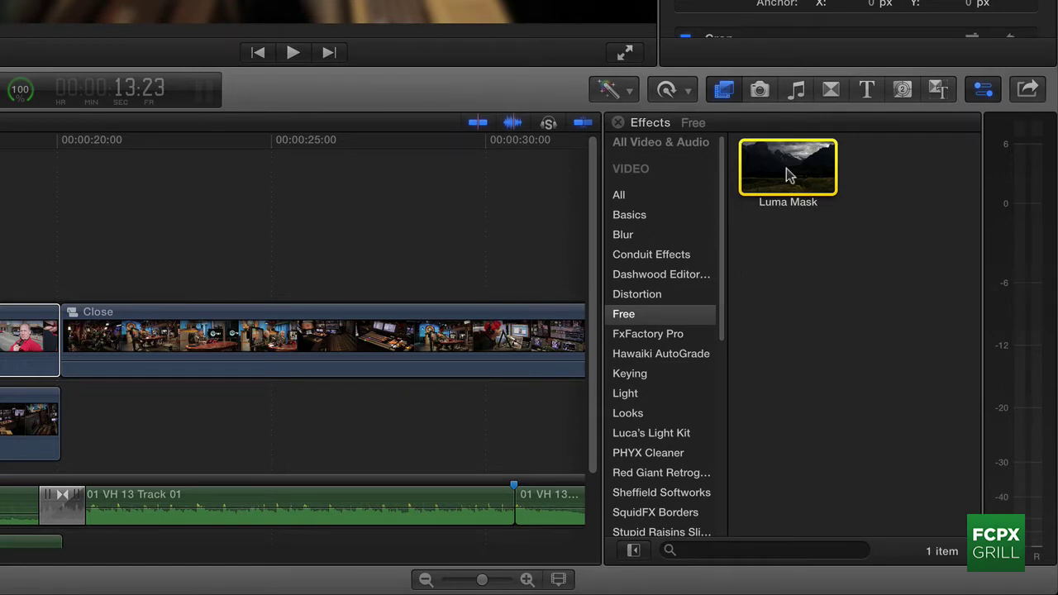
{"action": "right_click", "coordinate": [786, 167]}
{"action": "left_click", "coordinate": [859, 182]}
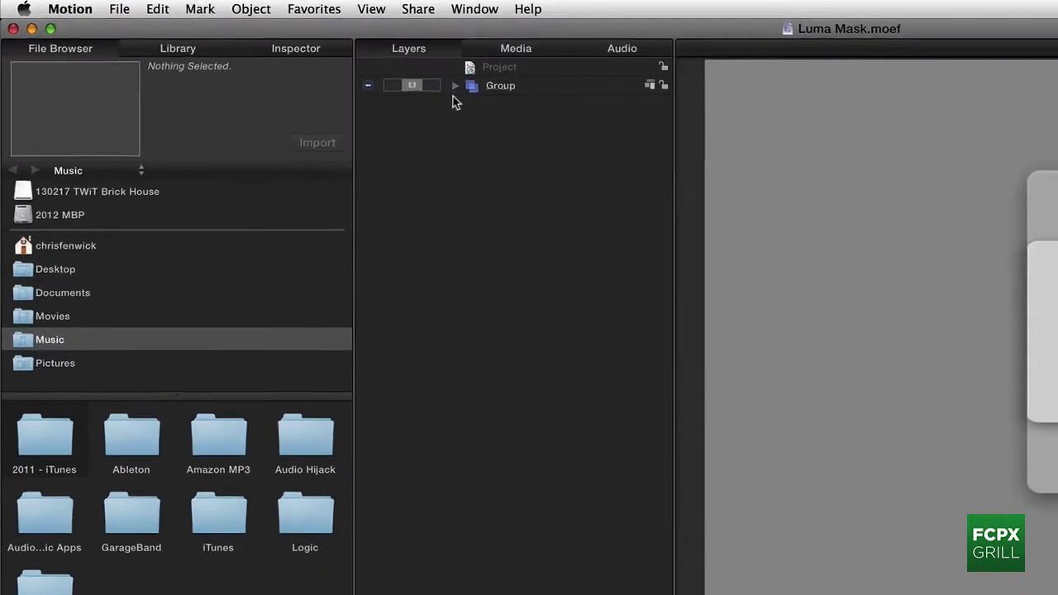
{"action": "left_click", "coordinate": [454, 86]}
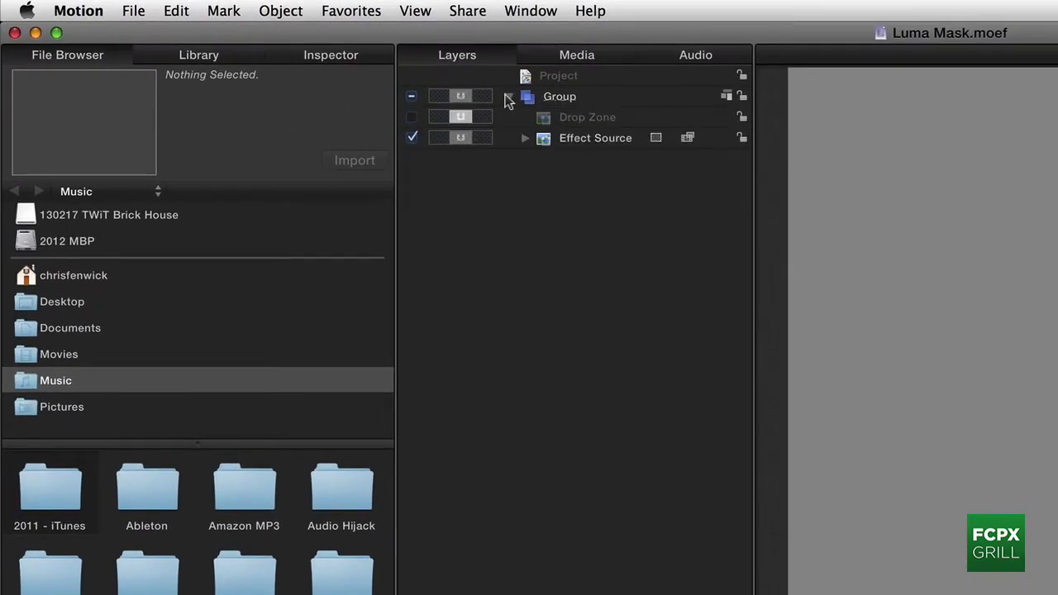
{"action": "left_click", "coordinate": [526, 138]}
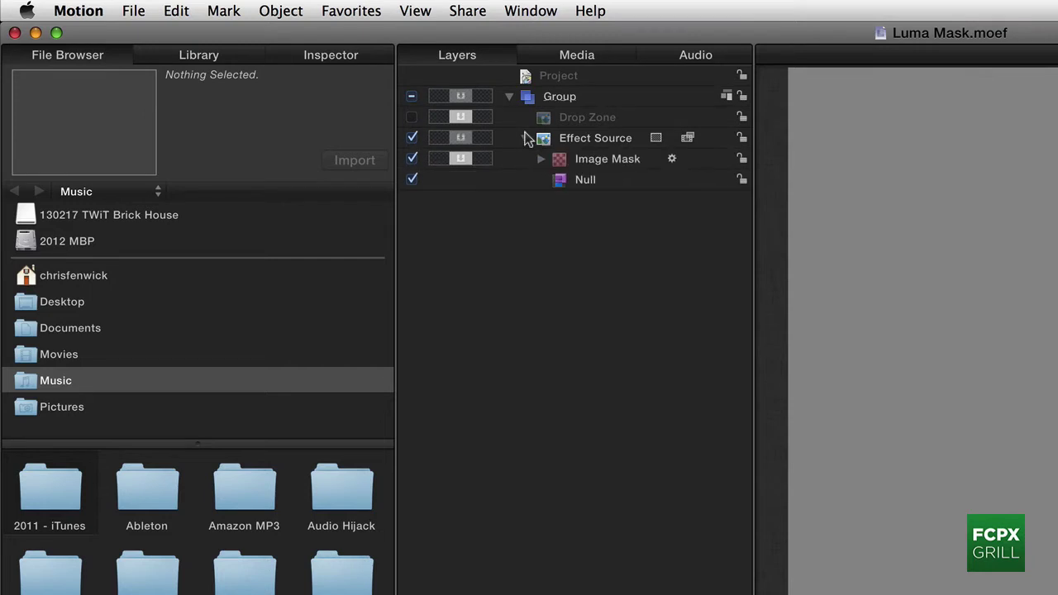
{"action": "left_click", "coordinate": [524, 138]}
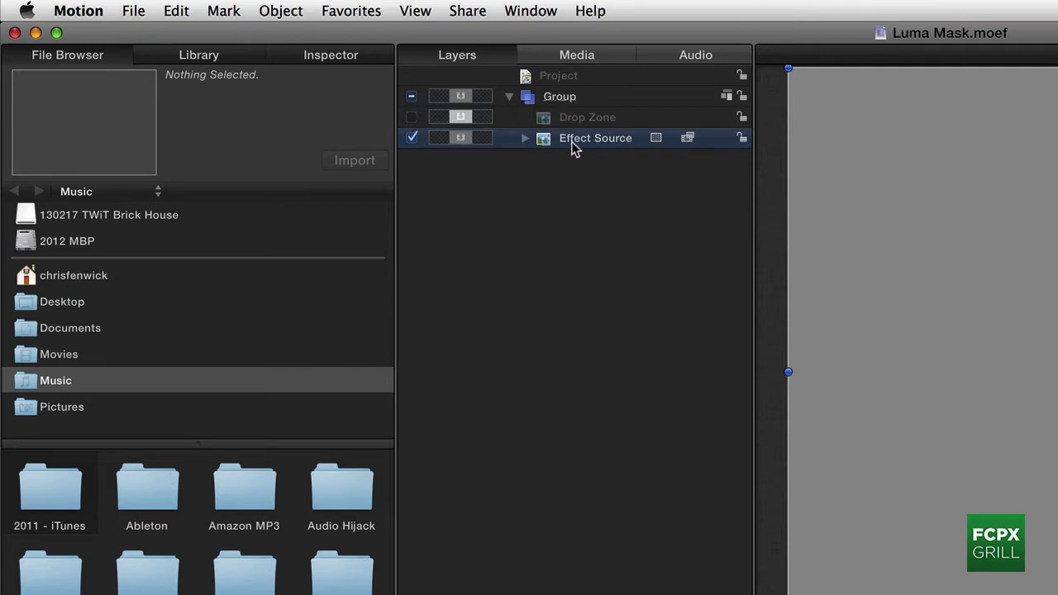
Show Effect Source's Properties in Motion's Inspector, checking Final Cut Pro in between.
{"action": "left_click", "coordinate": [326, 56]}
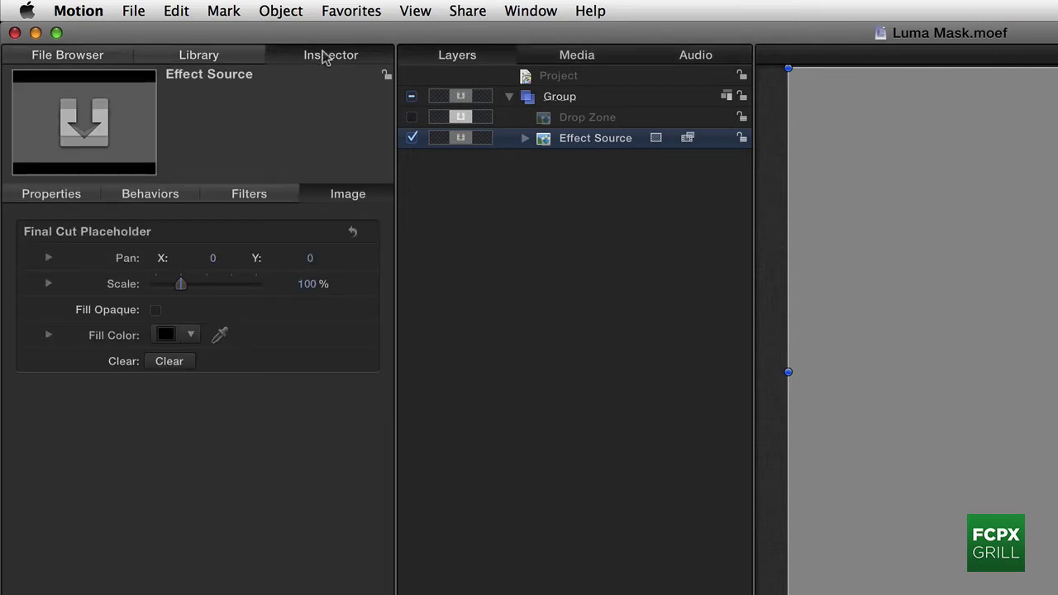
{"action": "left_click", "coordinate": [51, 194]}
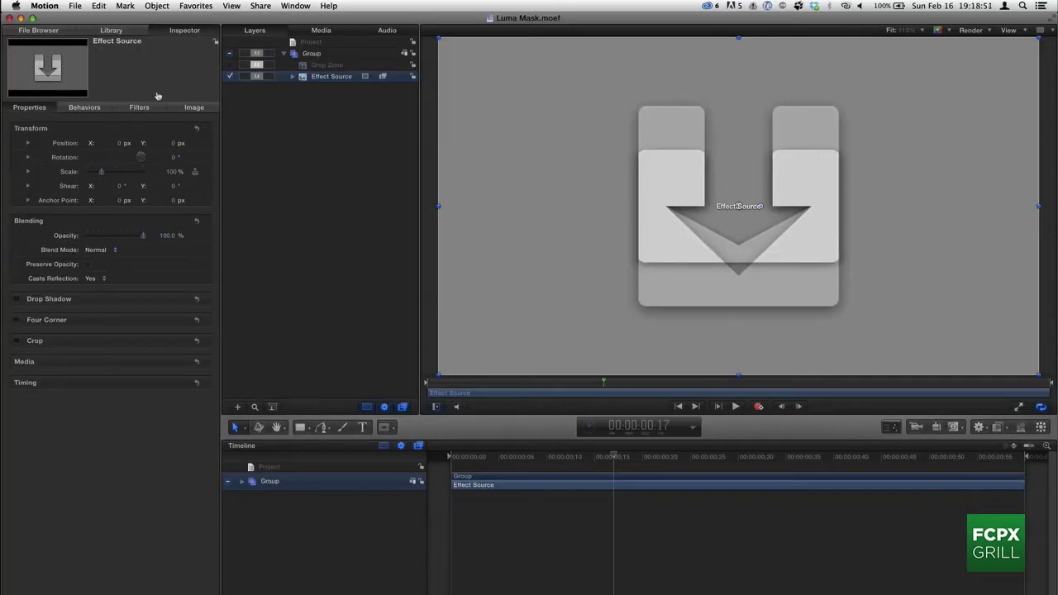
{"action": "key", "text": "super+Tab"}
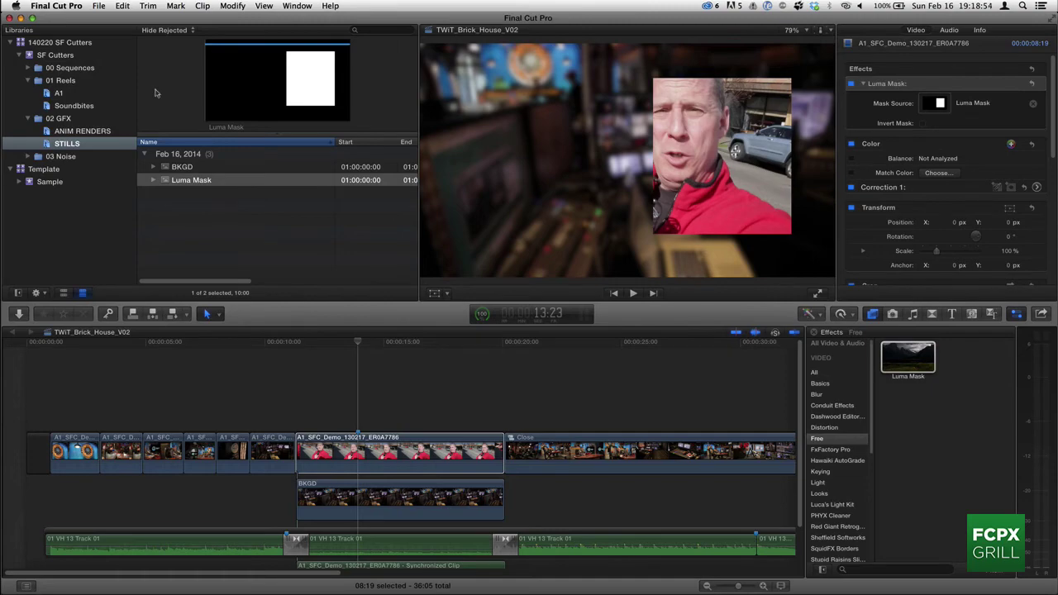
{"action": "key", "text": "super+Tab"}
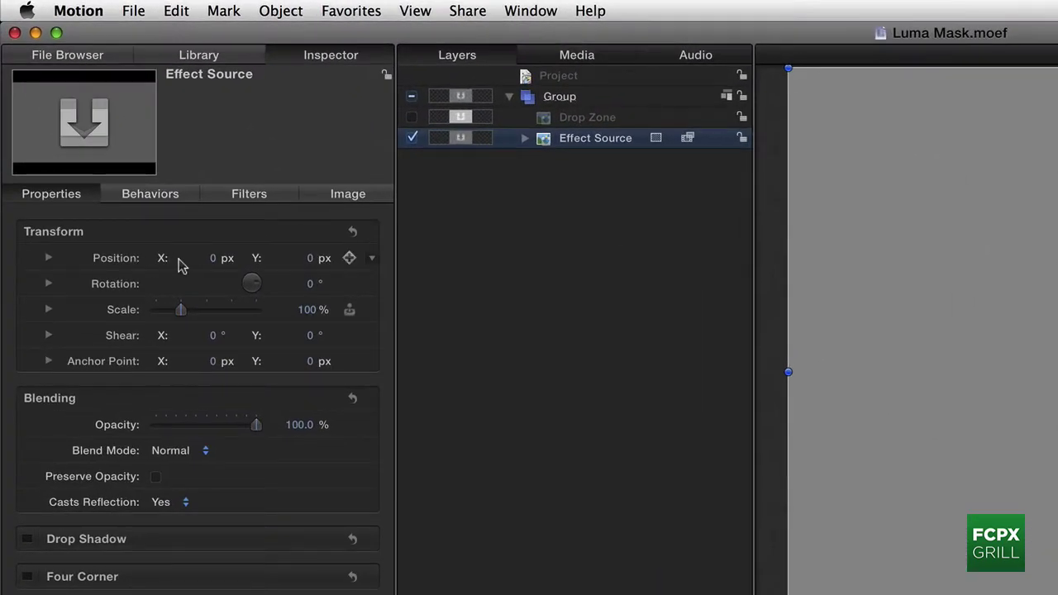
Publish Effect Source's Position and Scale parameters from their animation menus.
{"action": "left_click", "coordinate": [372, 261]}
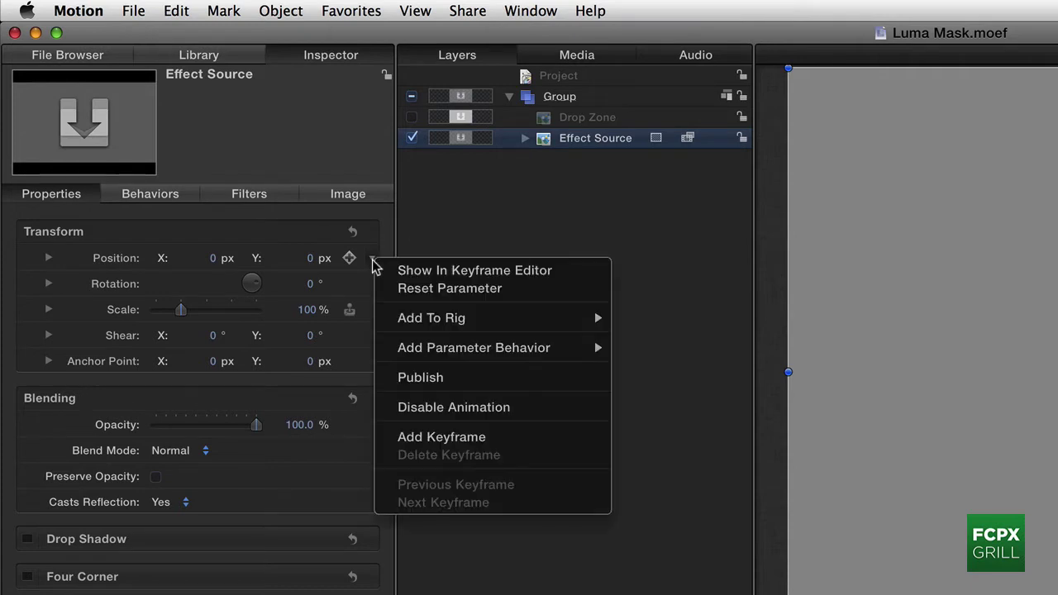
{"action": "left_click", "coordinate": [456, 377]}
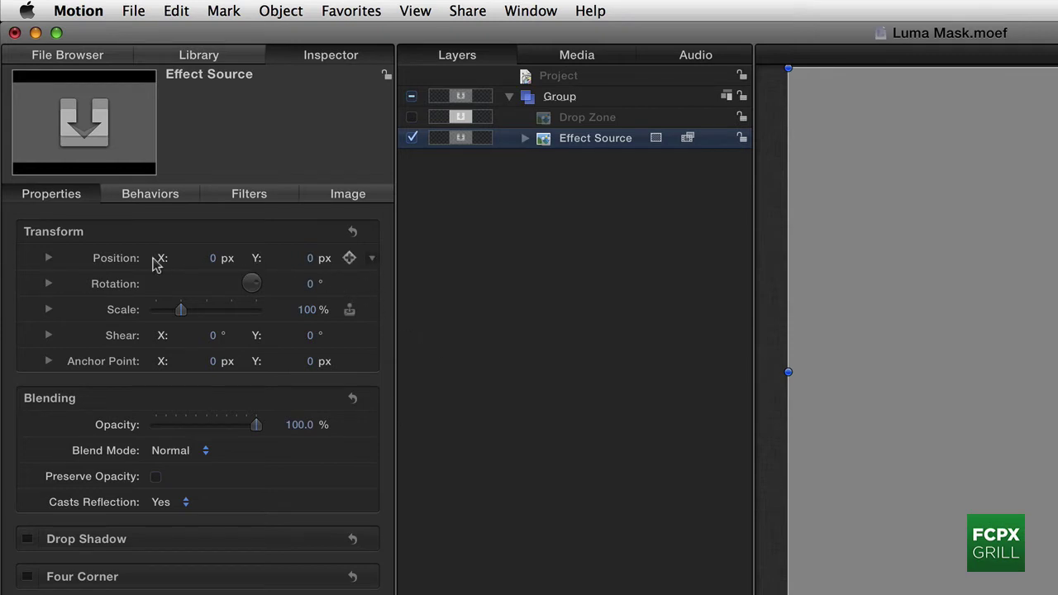
{"action": "left_click", "coordinate": [372, 311]}
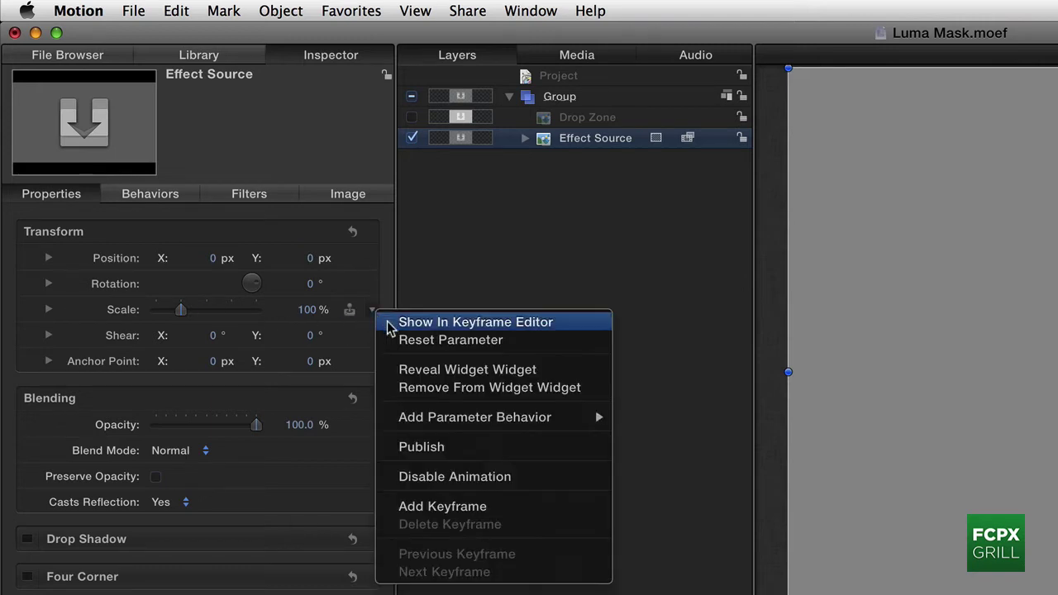
{"action": "left_click", "coordinate": [452, 446]}
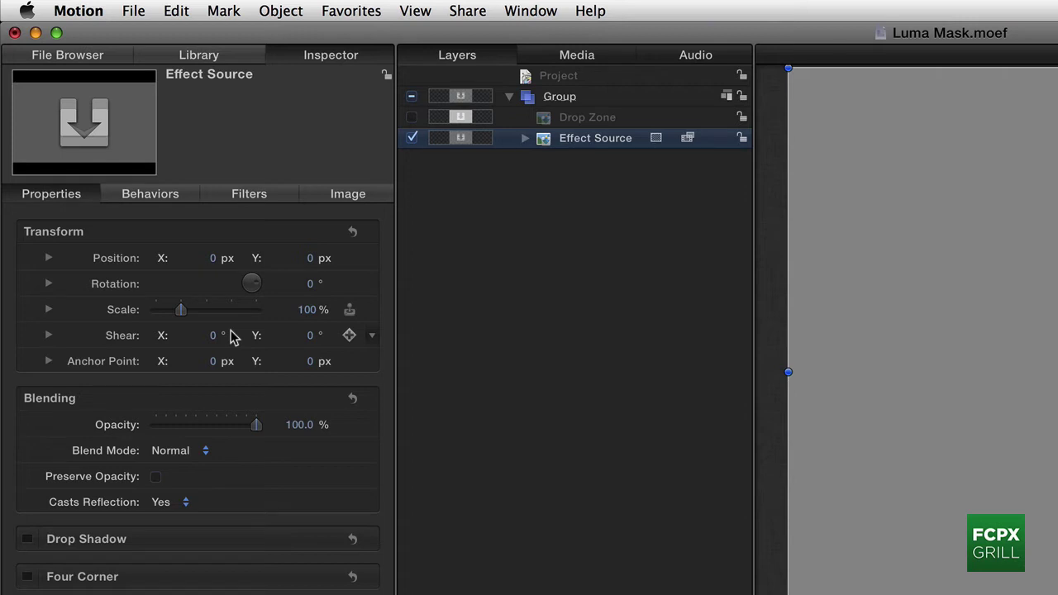
Save As and publish the effect as template 'Luma Mask Position' in the Free category.
{"action": "left_click", "coordinate": [147, 10]}
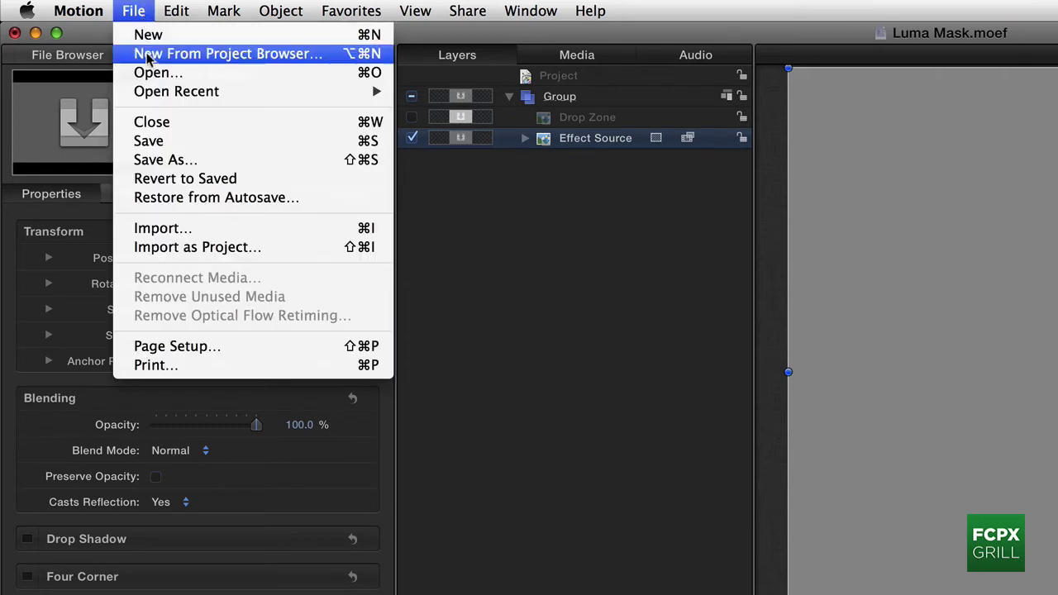
{"action": "left_click", "coordinate": [171, 157]}
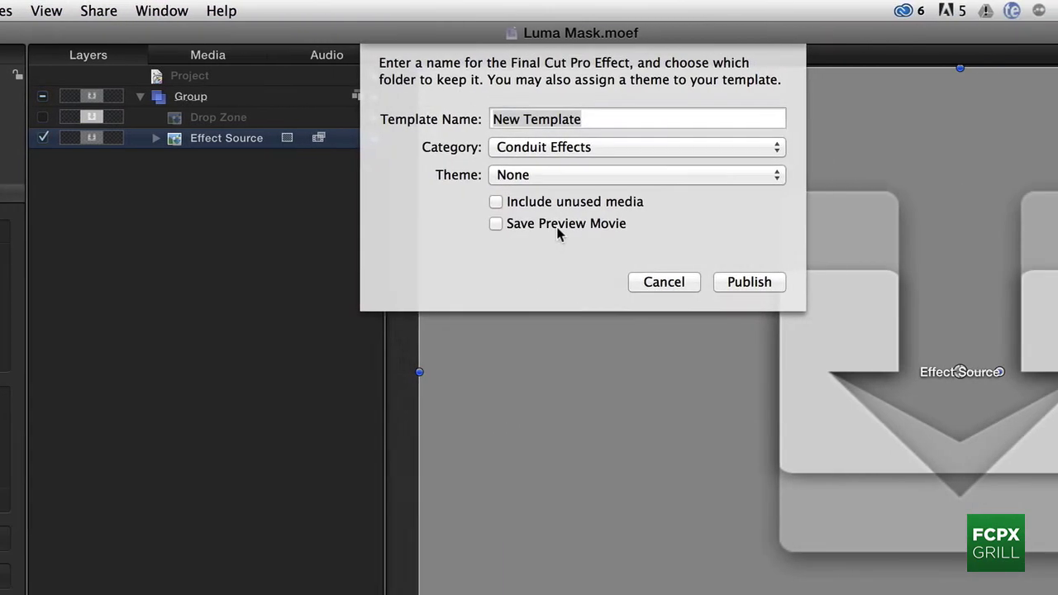
{"action": "type", "text": "LUMA"}
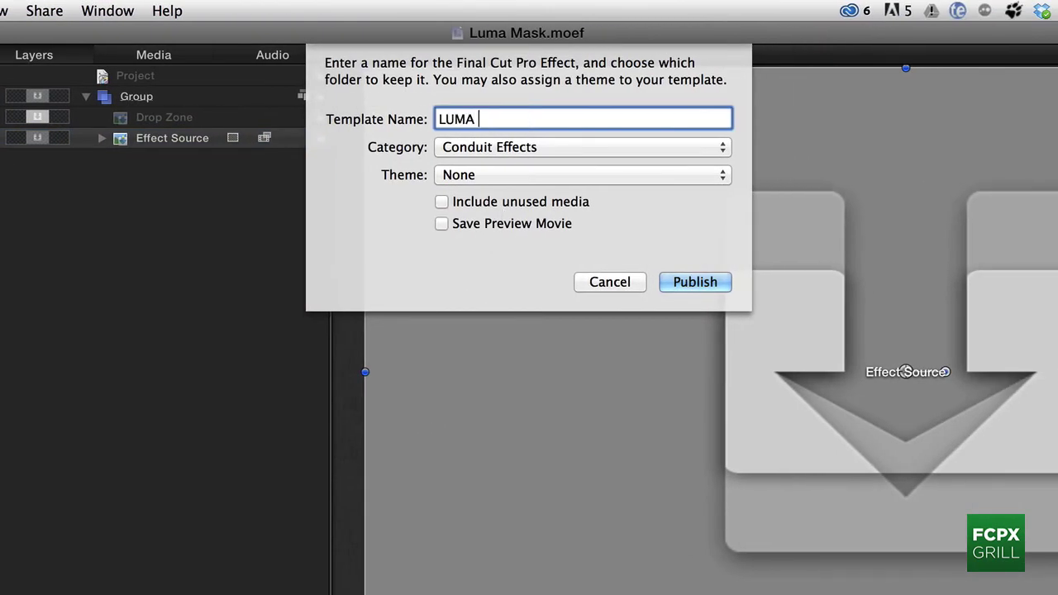
{"action": "key", "text": "BackSpace"}
{"action": "key", "text": "BackSpace"}
{"action": "key", "text": "BackSpace"}
{"action": "key", "text": "BackSpace"}
{"action": "type", "text": "uma Mask Position"}
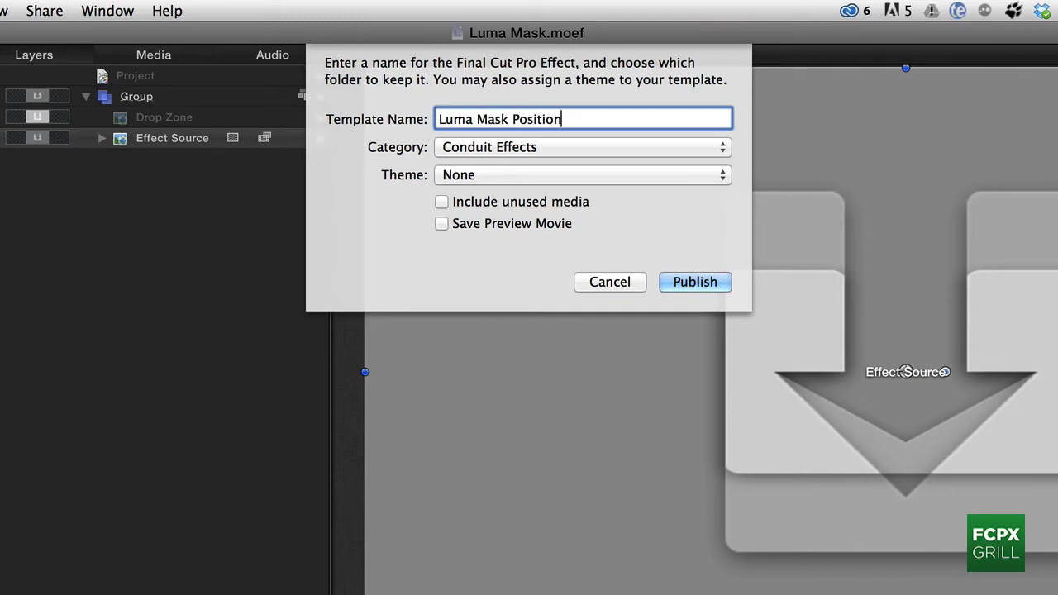
{"action": "left_click", "coordinate": [513, 148]}
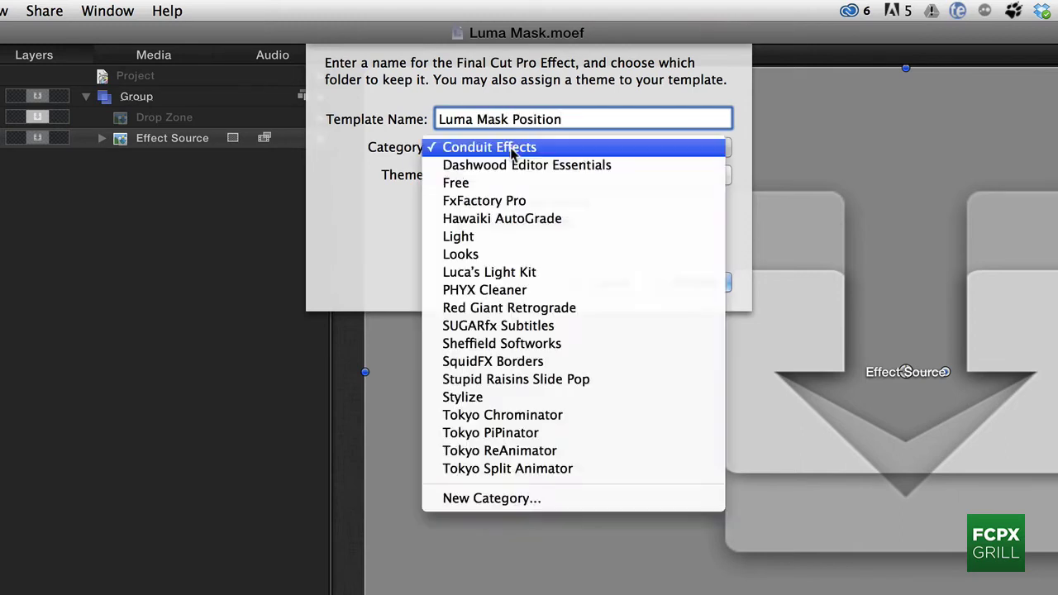
{"action": "left_click", "coordinate": [500, 183]}
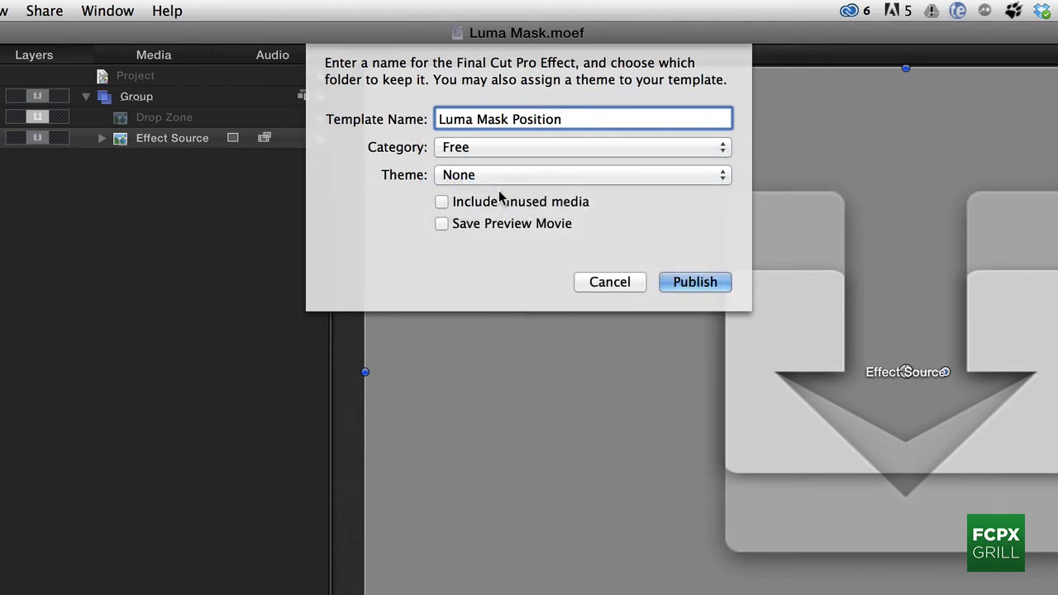
{"action": "left_click", "coordinate": [687, 282]}
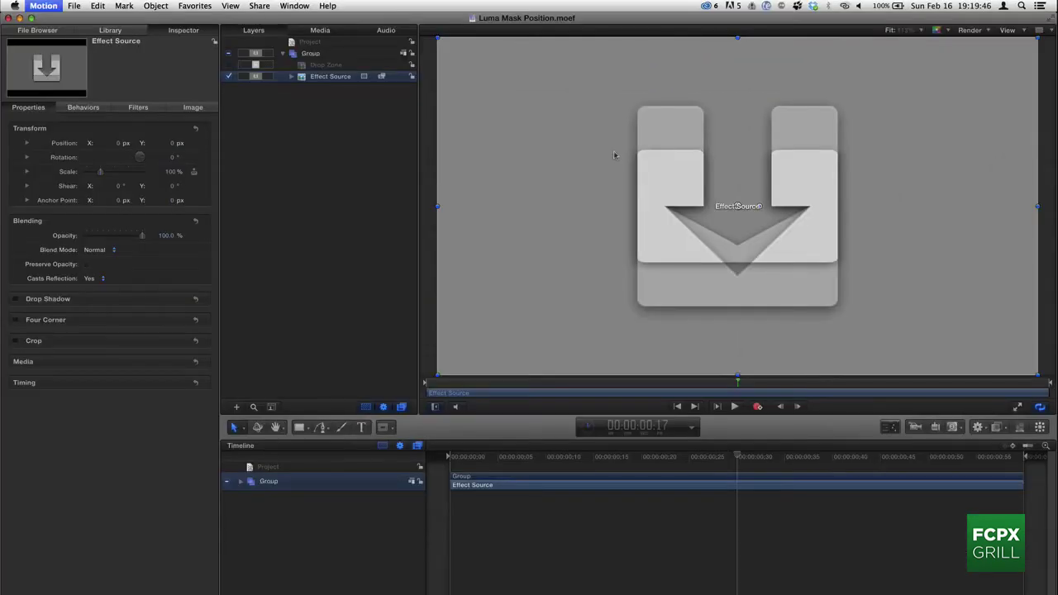
Back in Final Cut Pro, browse the Free effects and delete the clip's old Luma Mask effect.
{"action": "key", "text": "super+Tab"}
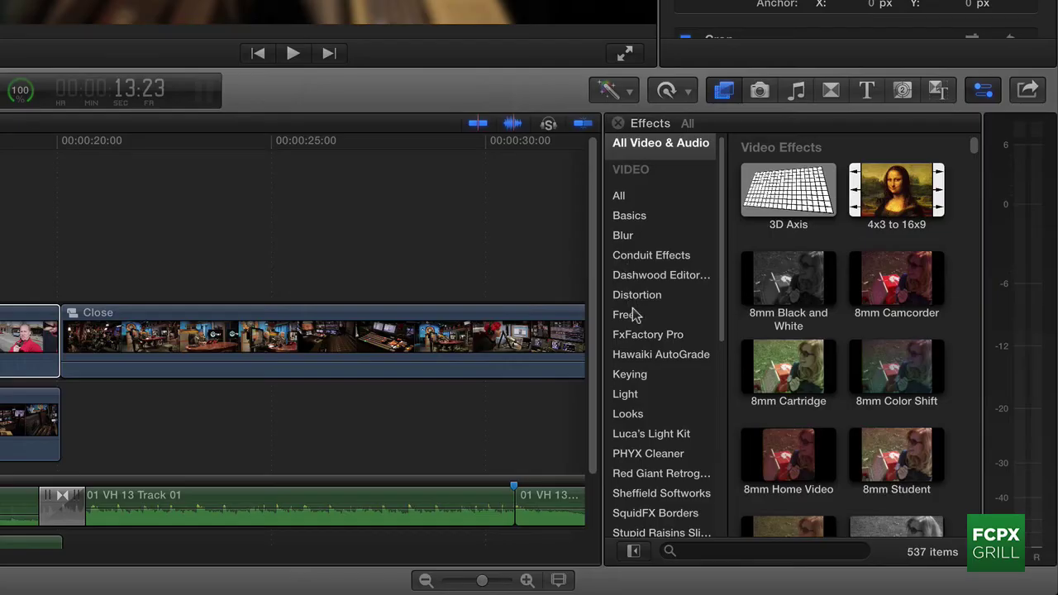
{"action": "left_click", "coordinate": [821, 439]}
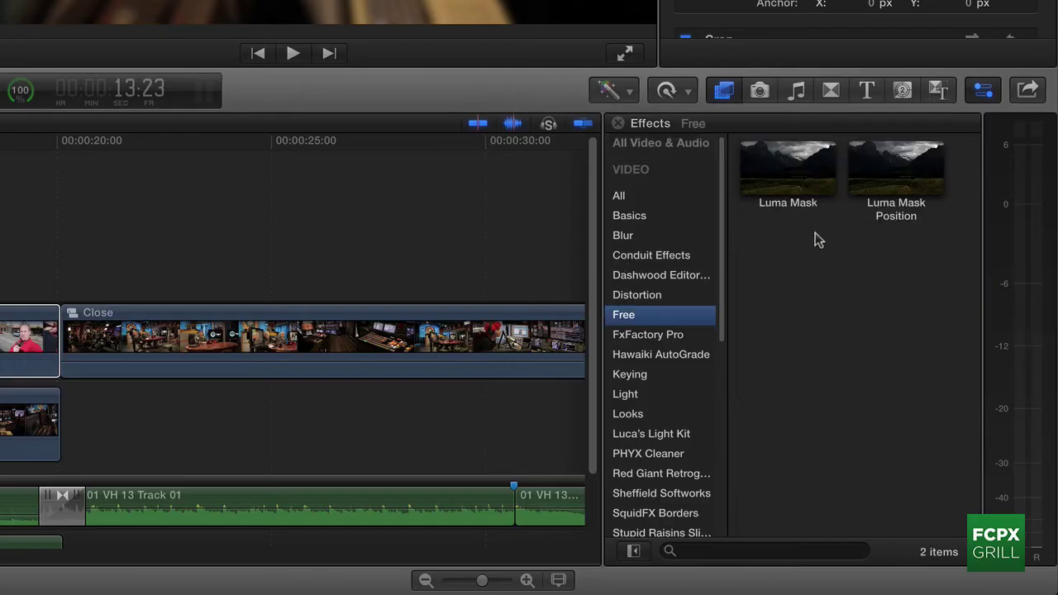
{"action": "left_click", "coordinate": [890, 211]}
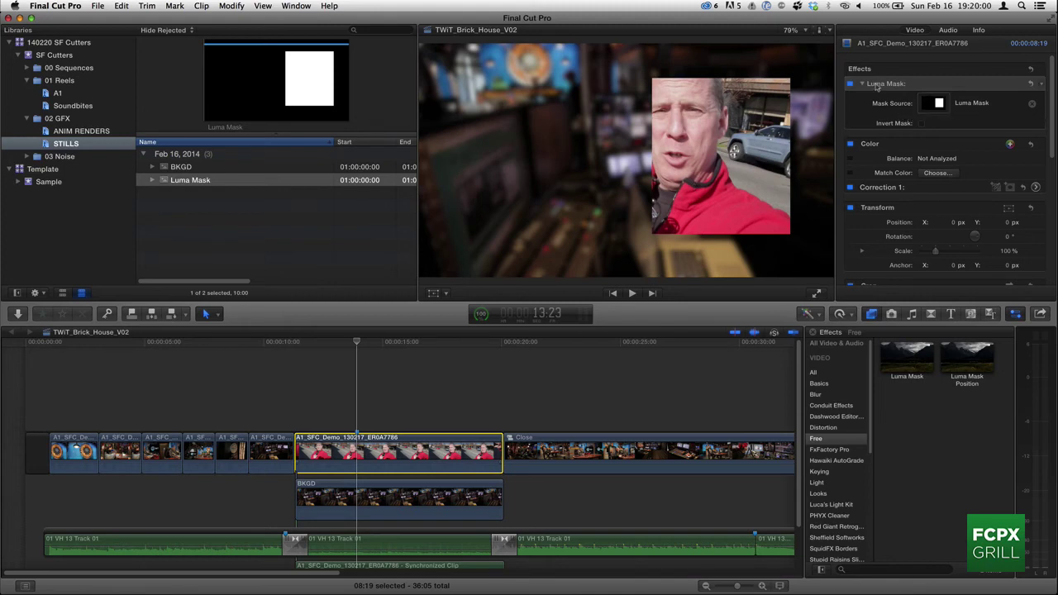
{"action": "left_click", "coordinate": [878, 86]}
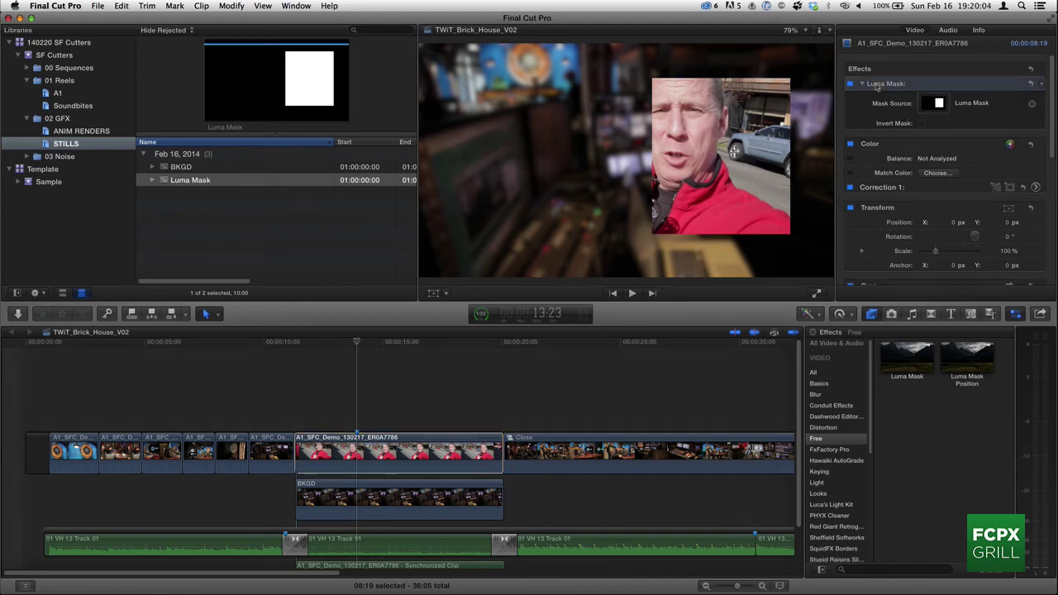
{"action": "key", "text": "Delete"}
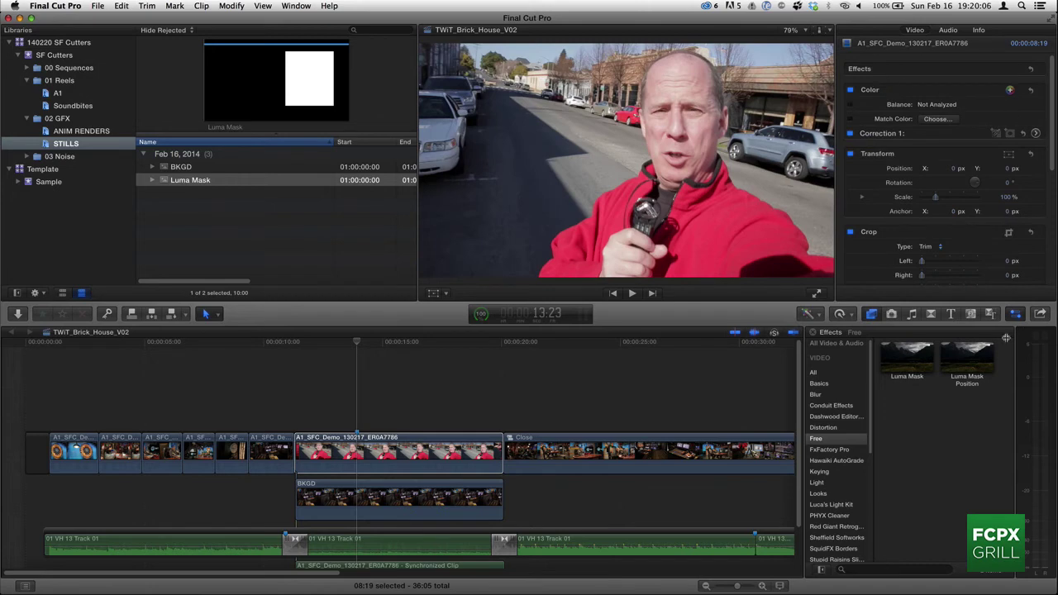
Apply Luma Mask Position to A1_SFC_Demo_130217_ER0A7786, using the Luma Mask still as mask source.
{"action": "left_click", "coordinate": [967, 361]}
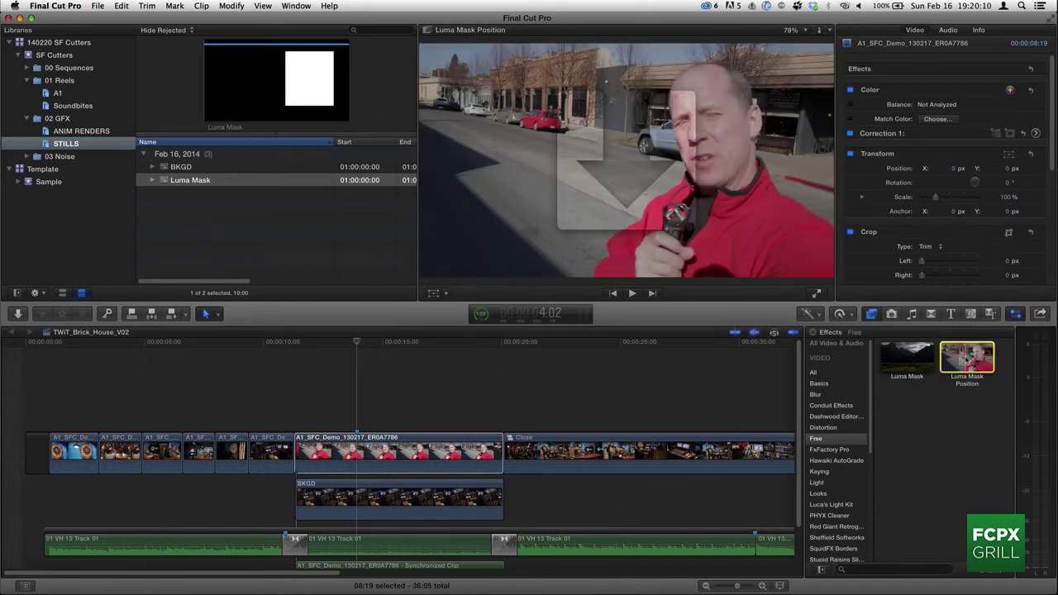
{"action": "left_click_drag", "start_coordinate": [967, 361], "coordinate": [398, 447]}
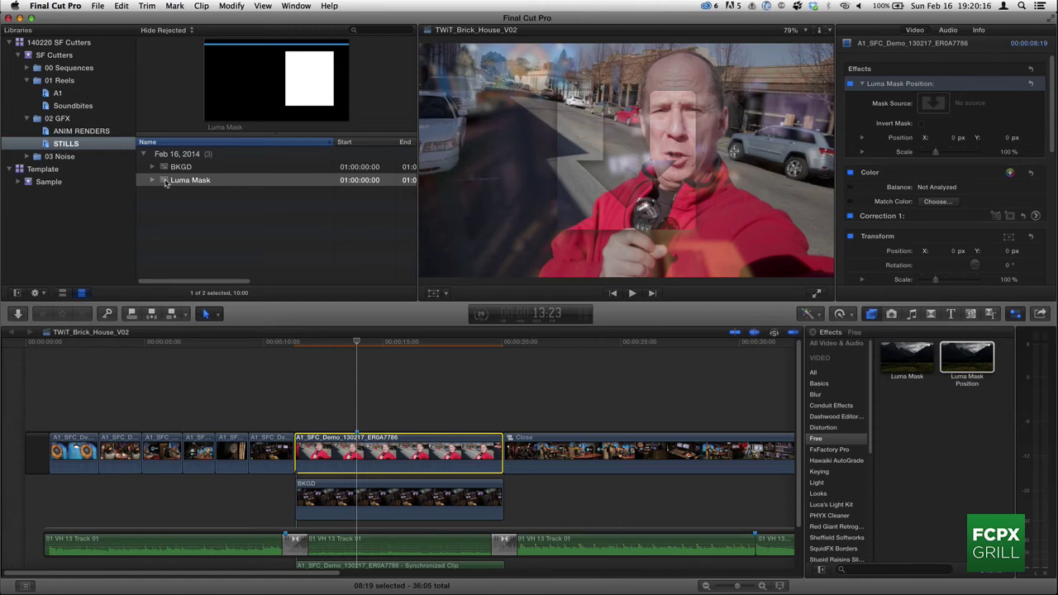
{"action": "left_click", "coordinate": [166, 180]}
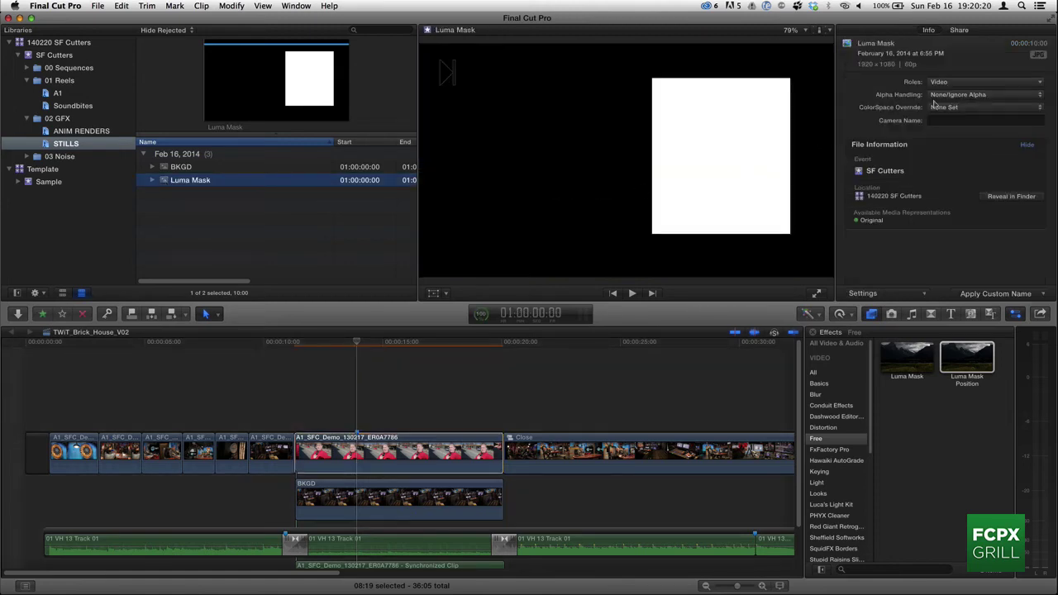
{"action": "left_click", "coordinate": [388, 455]}
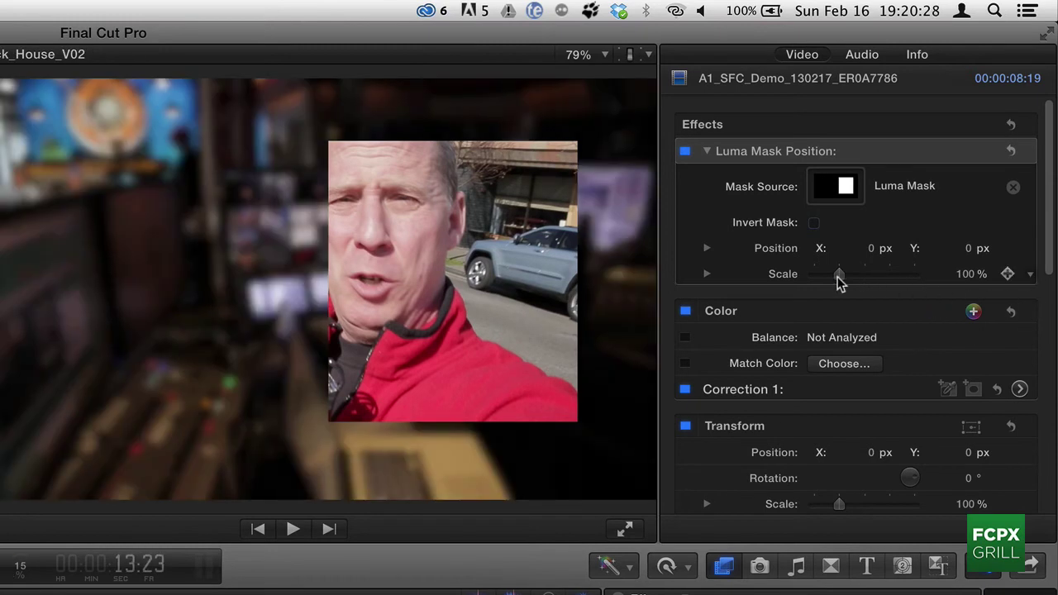
Scale the masked picture to 72%, set Position X to 25.4 px and nudge Y slightly.
{"action": "left_click_drag", "start_coordinate": [839, 282], "coordinate": [831, 282]}
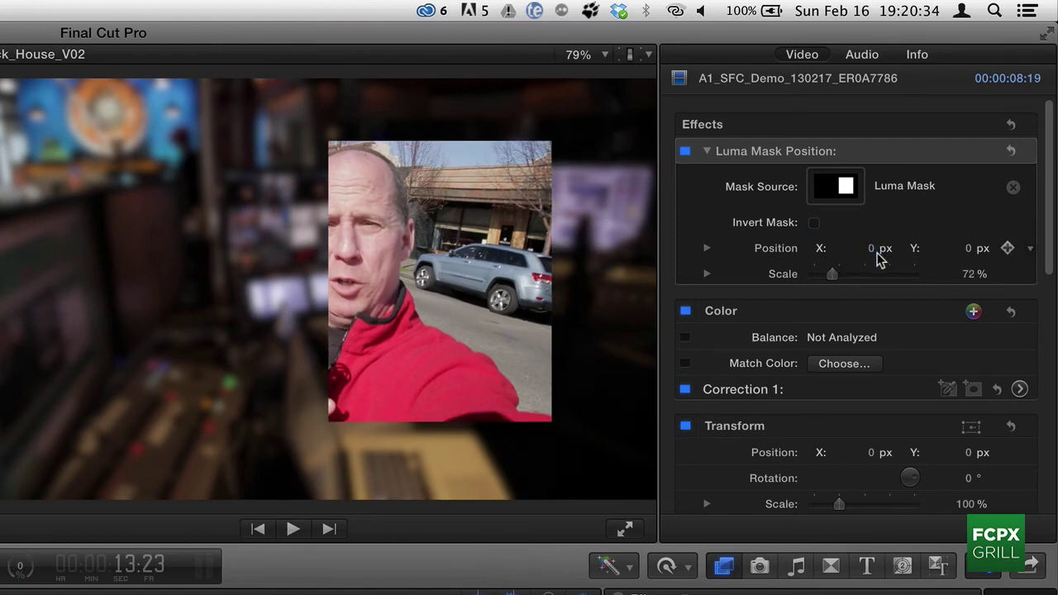
{"action": "left_click_drag", "start_coordinate": [871, 249], "coordinate": [924, 248]}
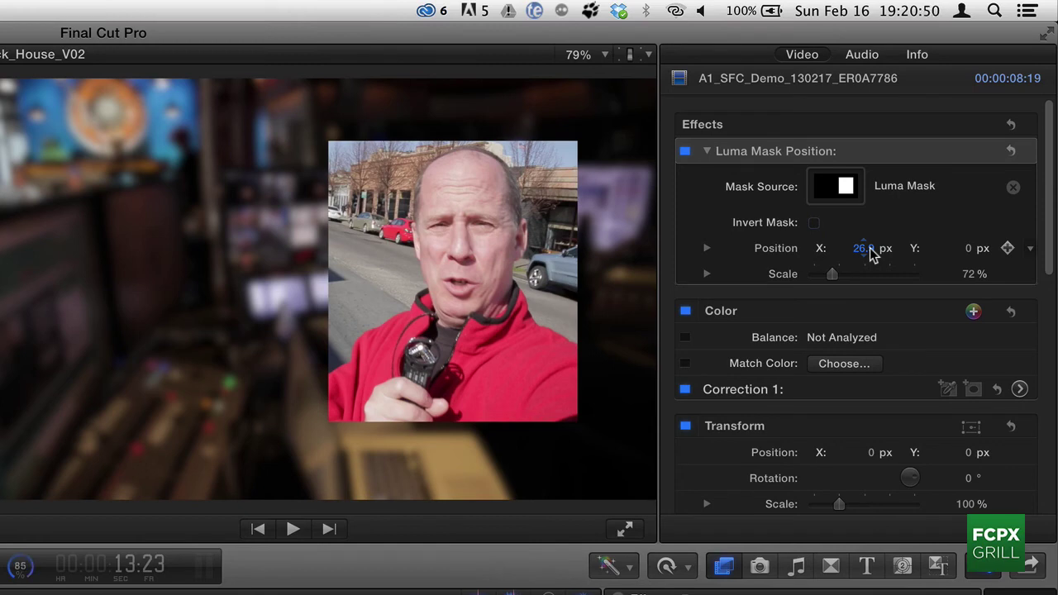
{"action": "mouse_move", "coordinate": [870, 255]}
{"action": "left_mouse_down"}
{"action": "mouse_move", "coordinate": [829, 271]}
{"action": "mouse_move", "coordinate": [869, 260]}
{"action": "mouse_move", "coordinate": [862, 244]}
{"action": "left_mouse_up"}
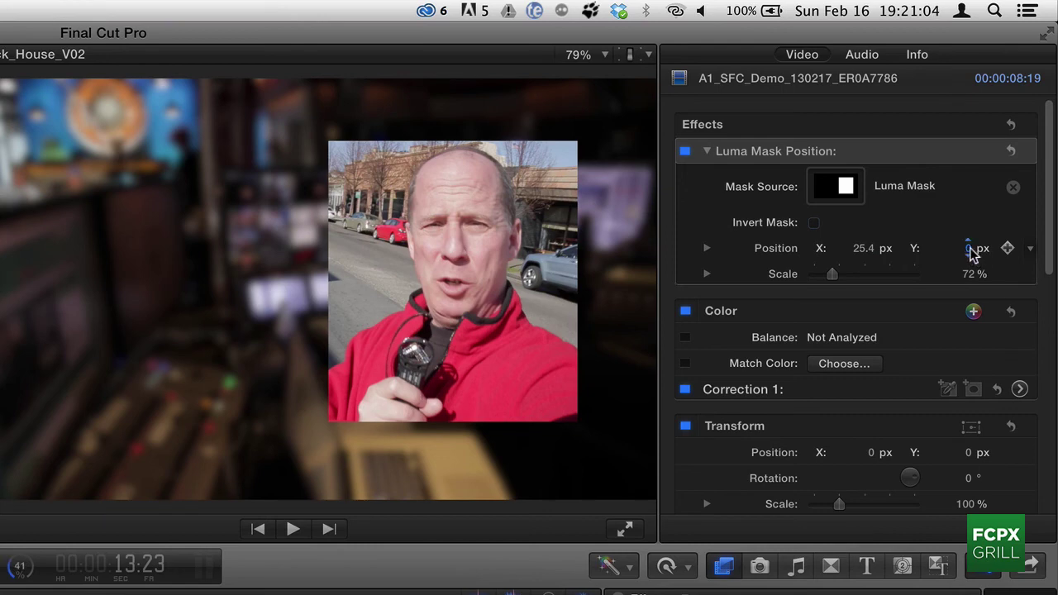
{"action": "left_click_drag", "start_coordinate": [964, 249], "coordinate": [963, 249]}
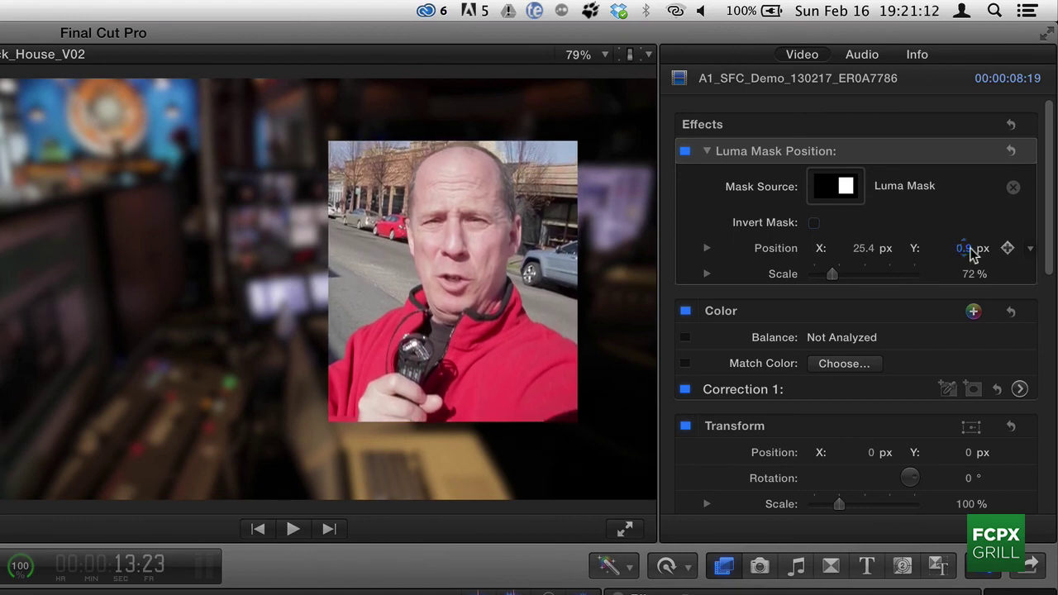